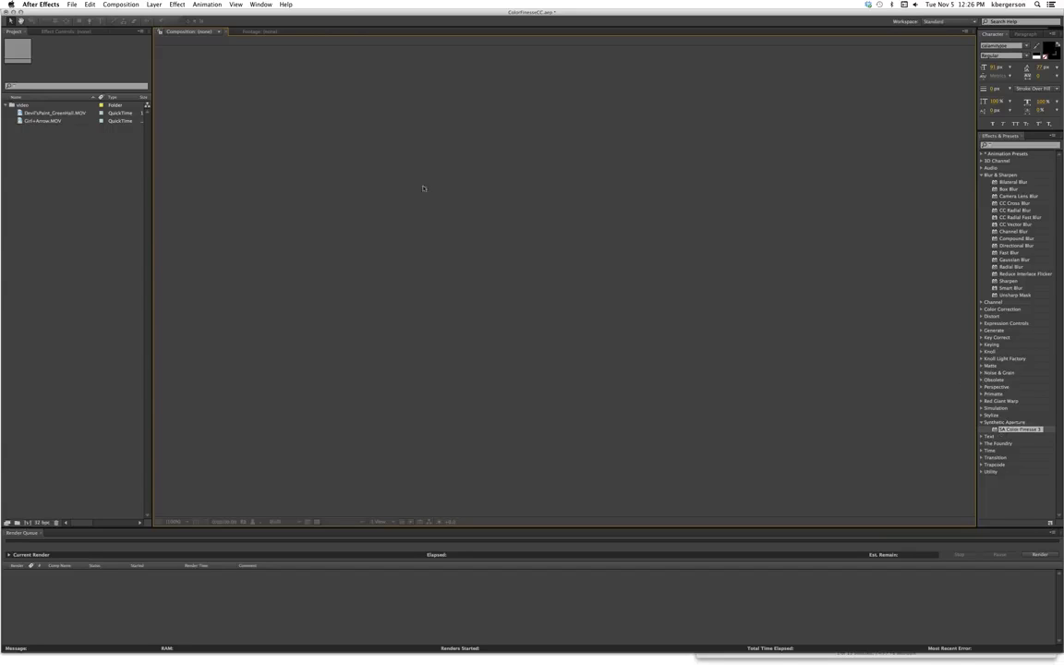
- Create a composition from the Girl+Arrow.MOV clip and confirm the project's color depth at 32 bits per channel (float)
{"action": "left_click", "coordinate": [111, 172]}
{"action": "left_click", "coordinate": [36, 113]}
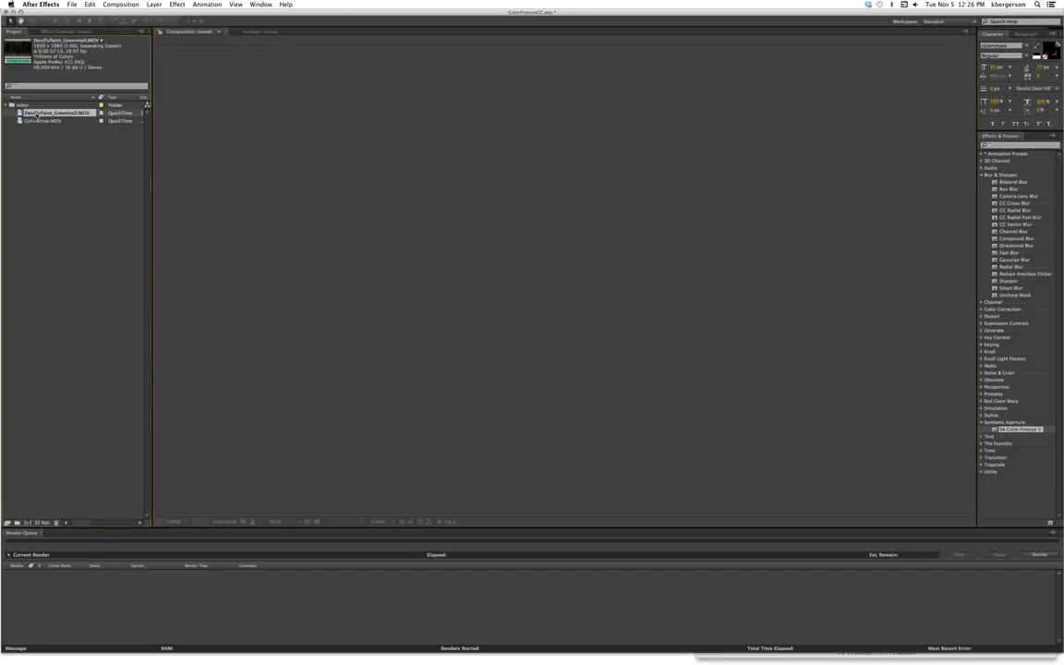
{"action": "left_click", "coordinate": [24, 121]}
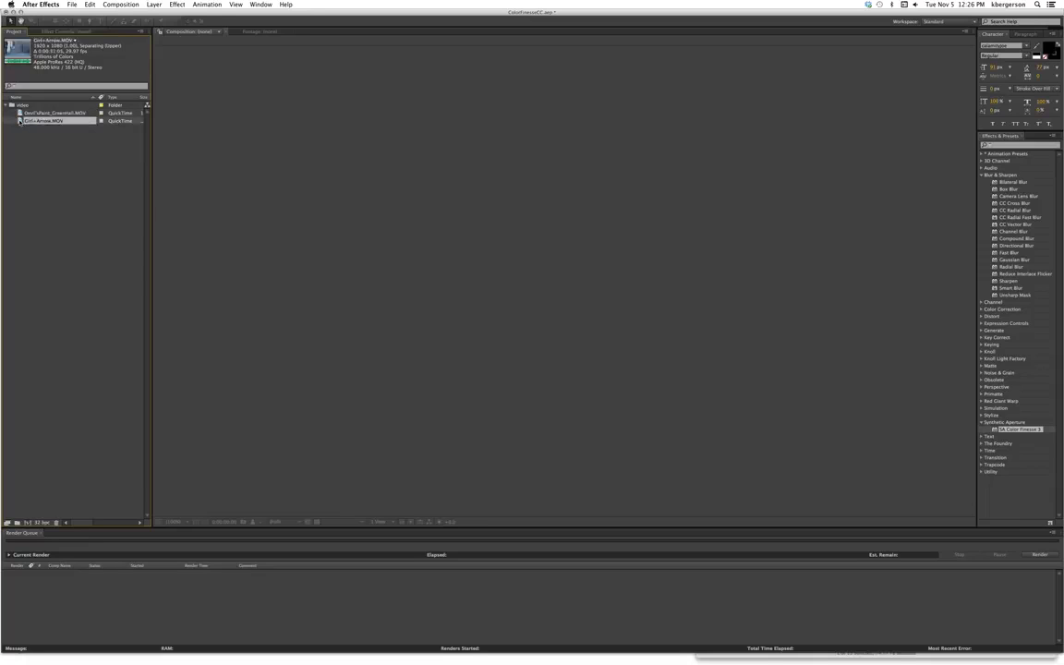
{"action": "left_click", "coordinate": [26, 523]}
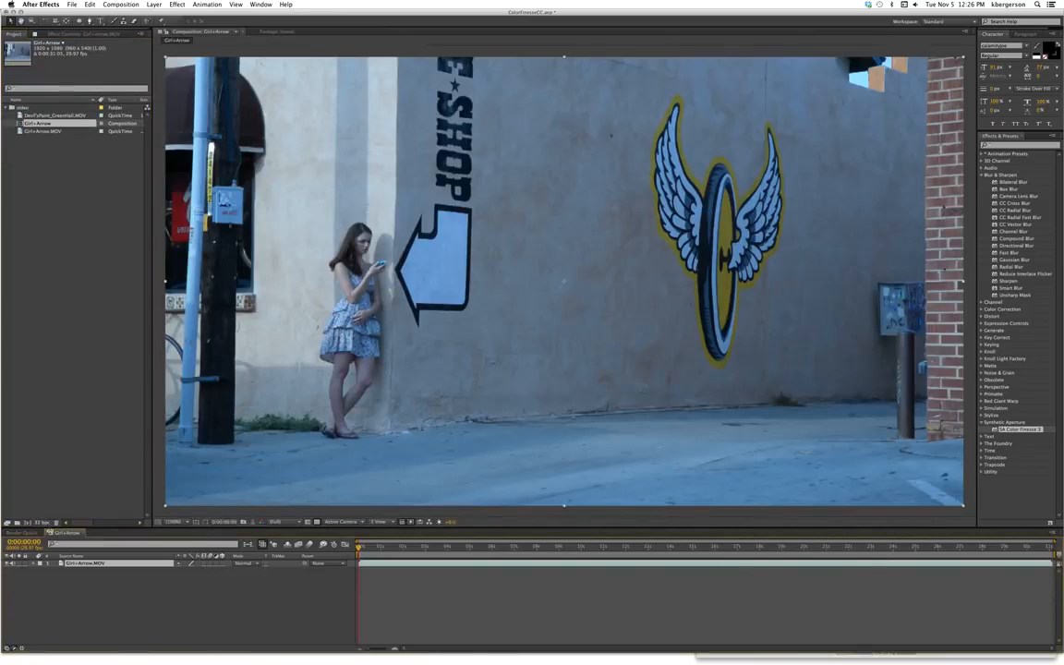
{"action": "left_click", "coordinate": [38, 523]}
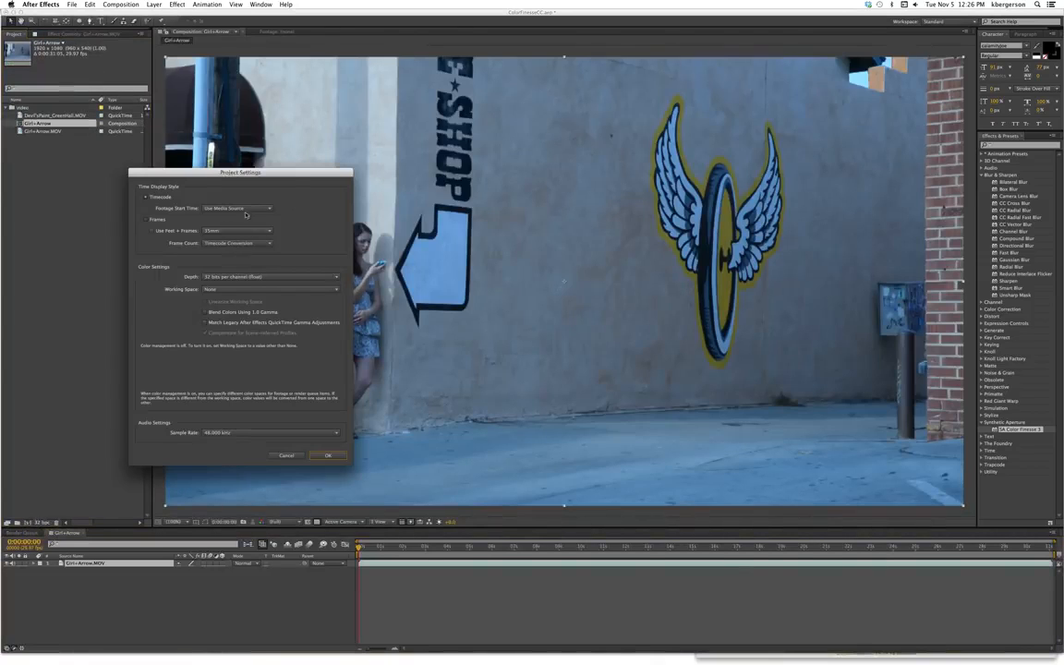
{"action": "left_click", "coordinate": [327, 455]}
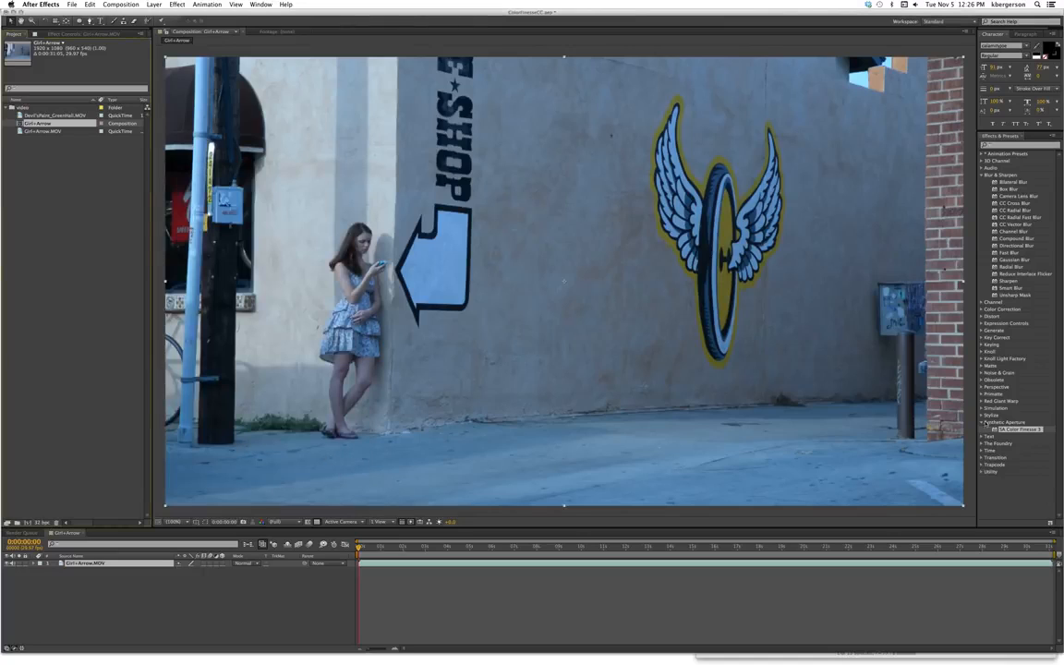
- Apply SA Color Finesse 3 to the Girl+Arrow.MOV clip, open its full interface and enable the RGB correction
{"action": "left_click_drag", "start_coordinate": [994, 430], "coordinate": [652, 339]}
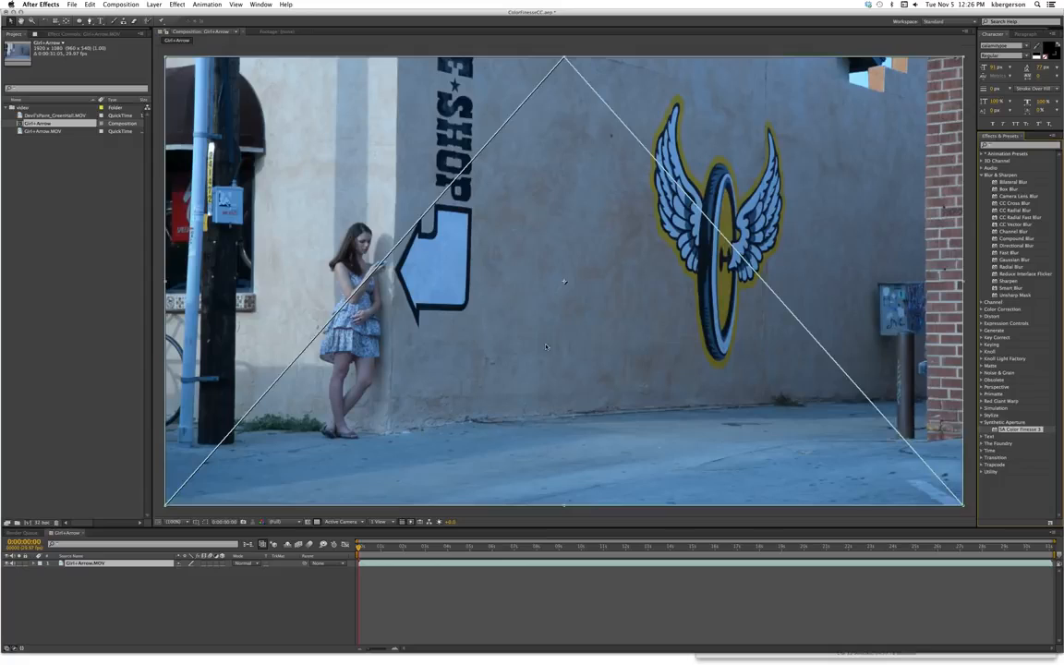
{"action": "left_click_drag", "start_coordinate": [545, 347], "coordinate": [545, 346]}
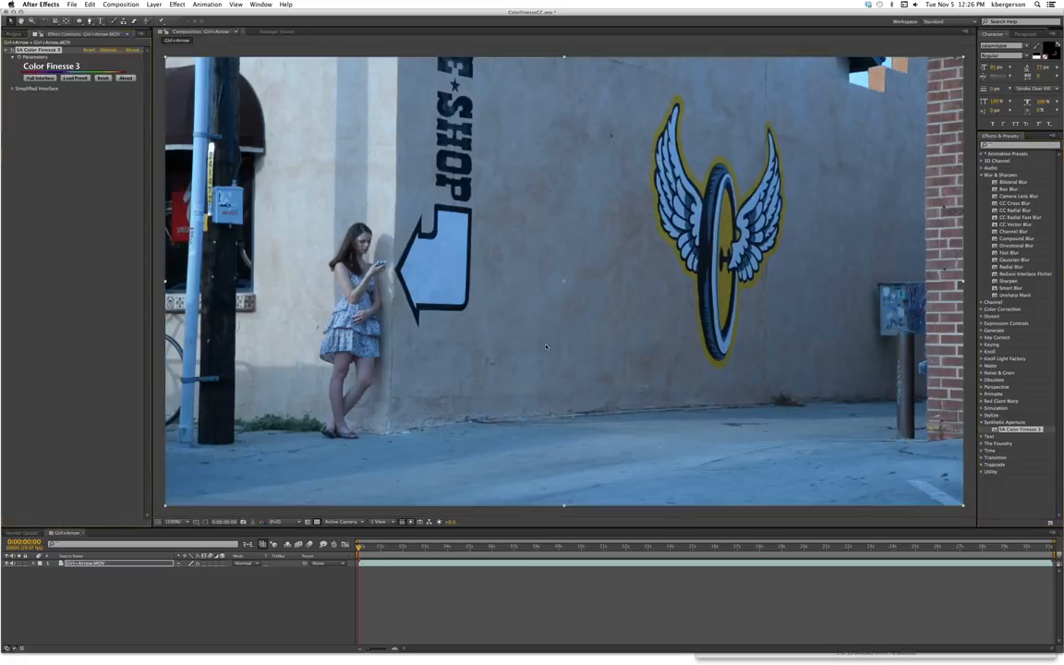
{"action": "left_click", "coordinate": [40, 78]}
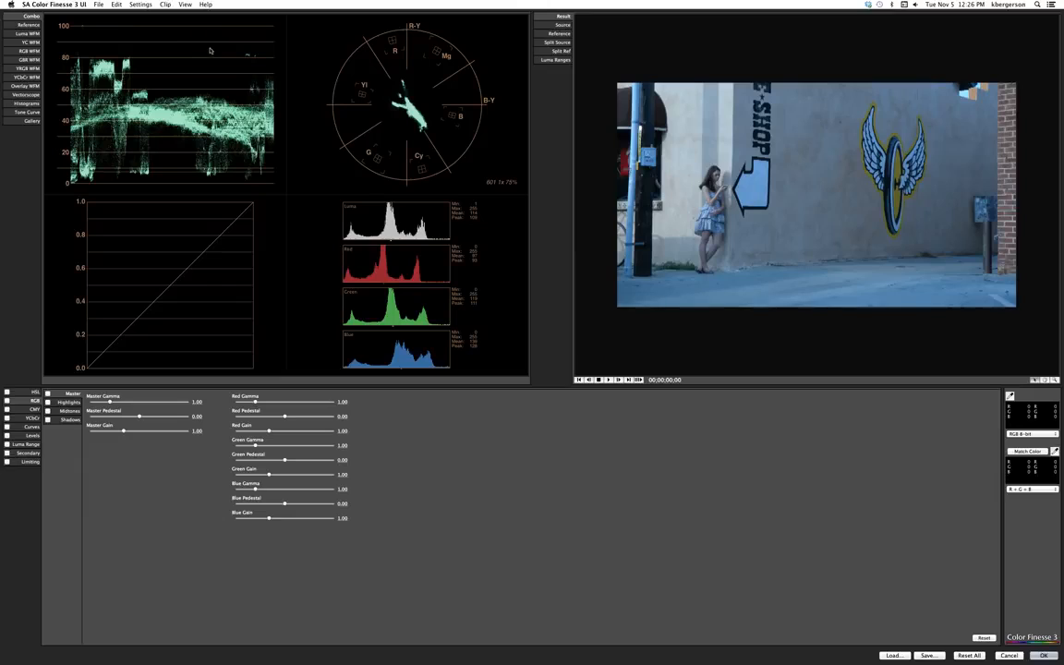
{"action": "left_click", "coordinate": [8, 400]}
- Examine the clip's luma waveform, RGB waveform, vectorscope, histograms and tone curve
{"action": "left_click", "coordinate": [28, 33]}
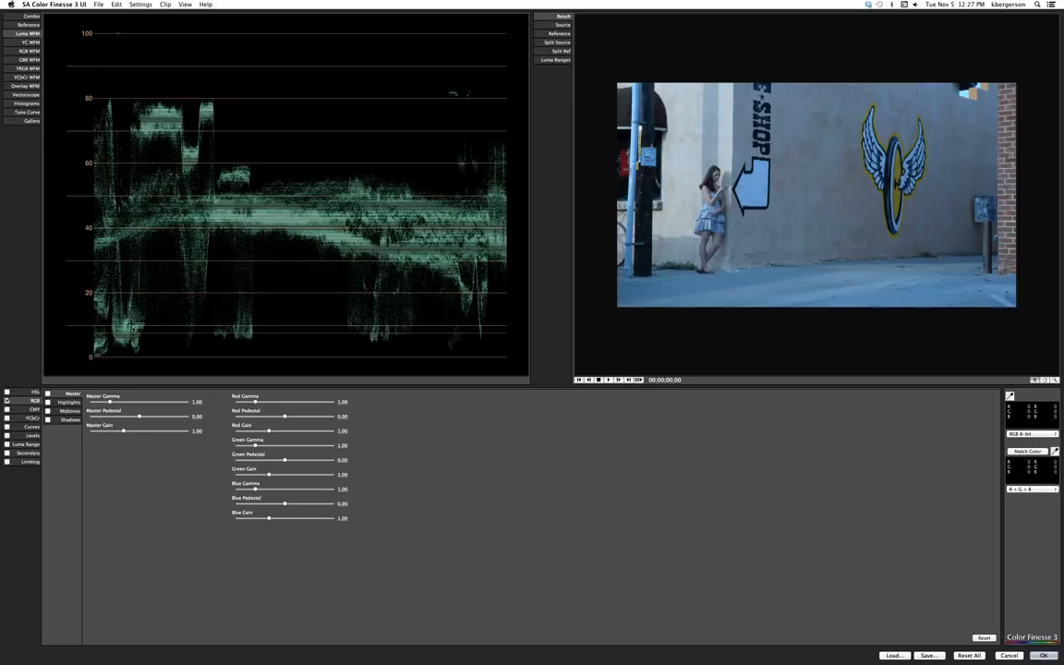
{"action": "left_click", "coordinate": [22, 52]}
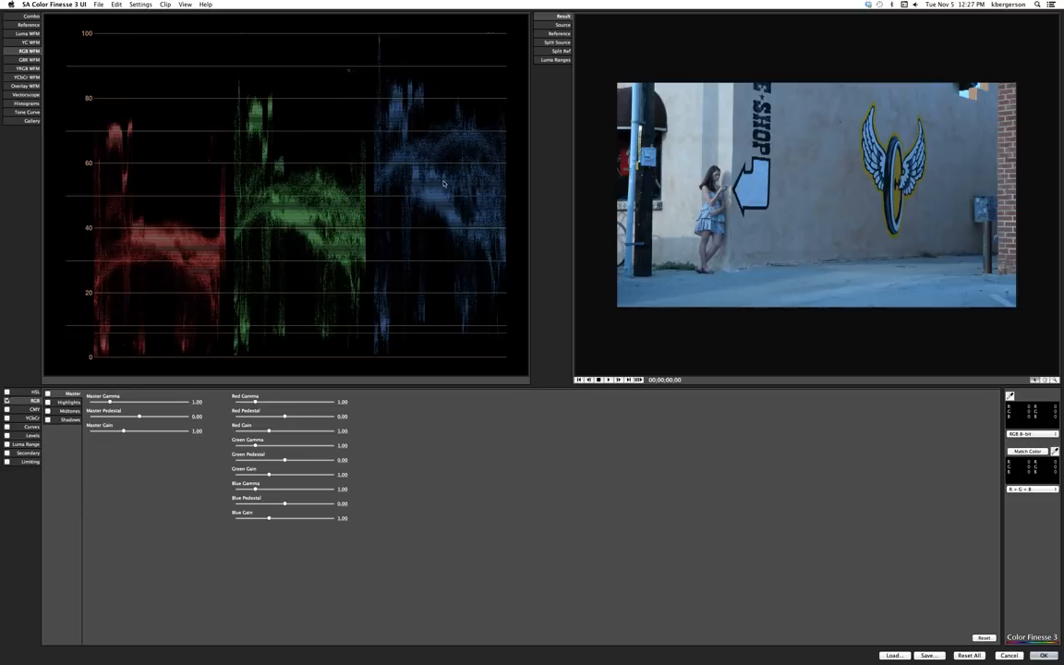
{"action": "left_click", "coordinate": [28, 94]}
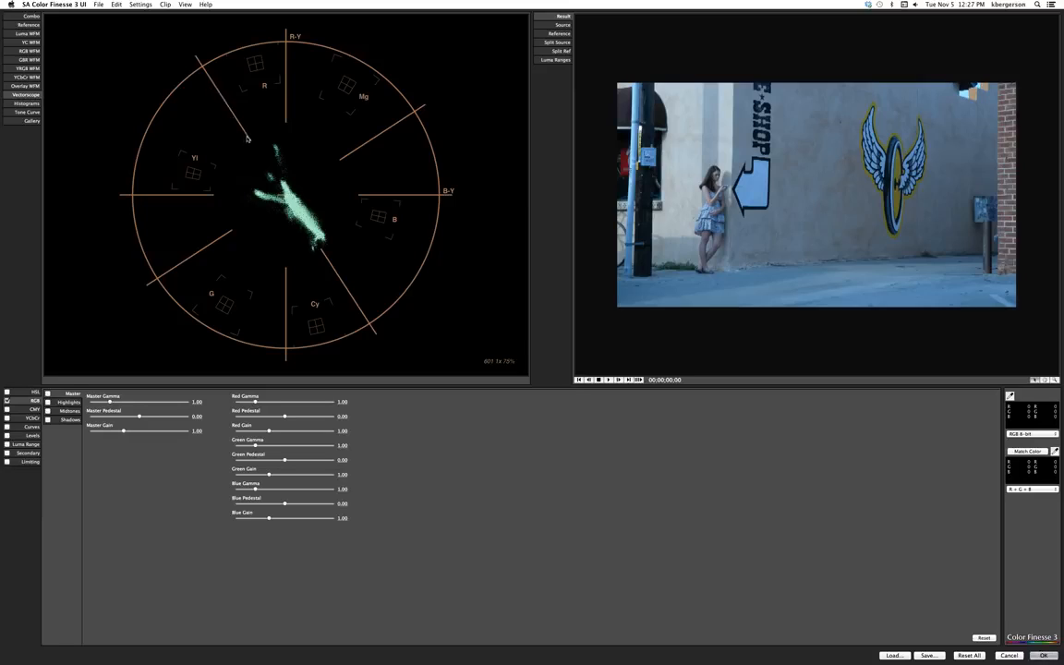
{"action": "left_click", "coordinate": [28, 104]}
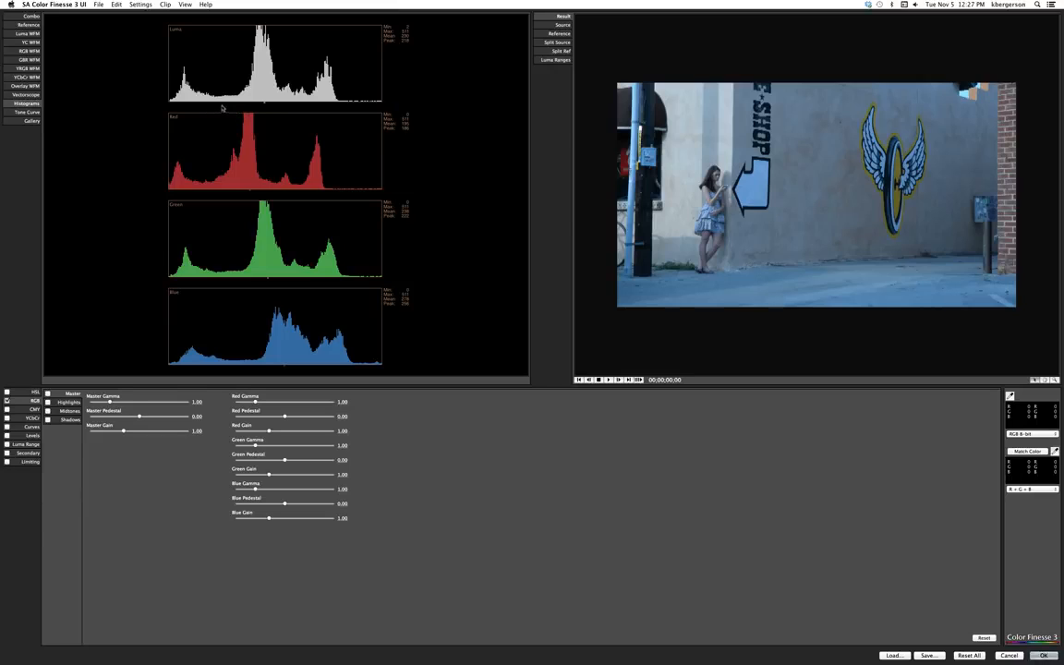
{"action": "left_click", "coordinate": [23, 112]}
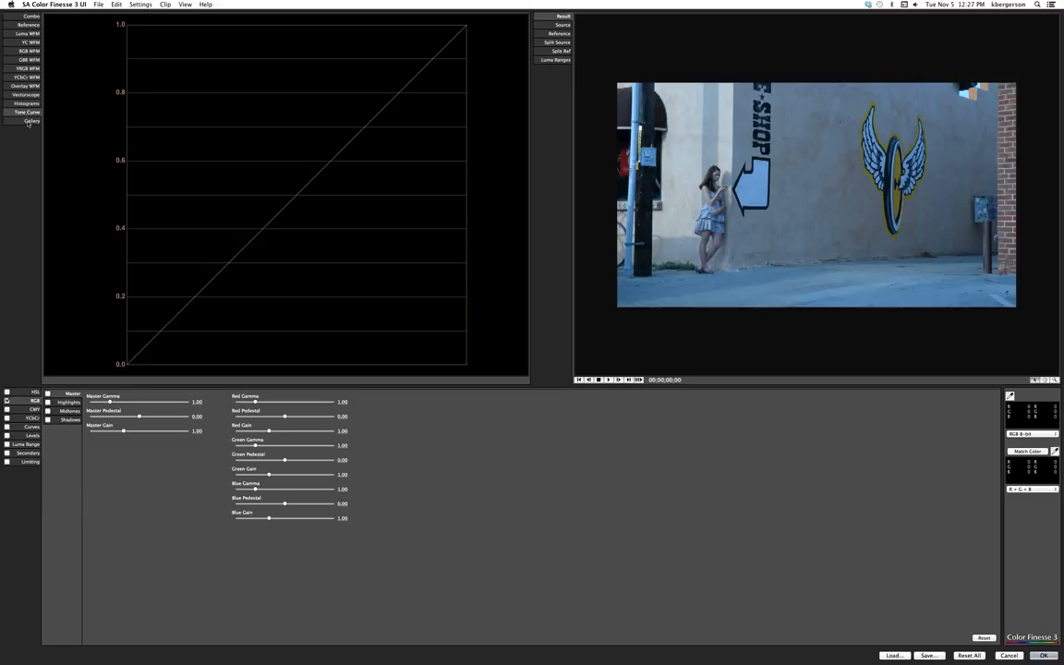
- Browse the 35mm Filmstocks and Processing folders of the system presets gallery, and return to the combined scope display
{"action": "left_click", "coordinate": [28, 121]}
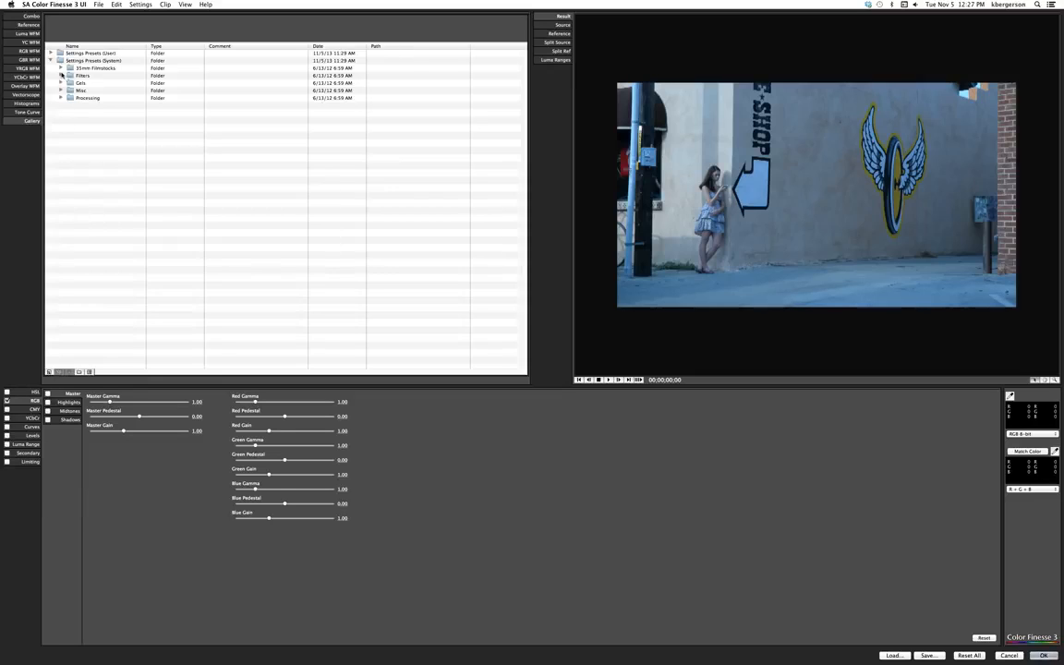
{"action": "left_click", "coordinate": [60, 68]}
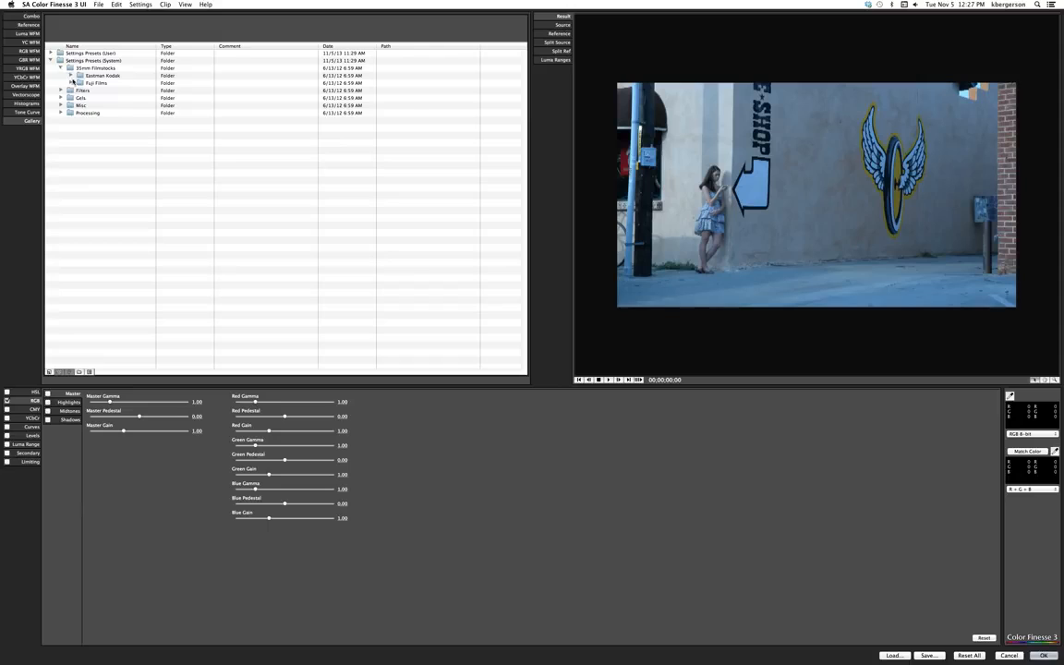
{"action": "left_click", "coordinate": [70, 76]}
{"action": "left_click", "coordinate": [70, 76]}
{"action": "left_click", "coordinate": [60, 68]}
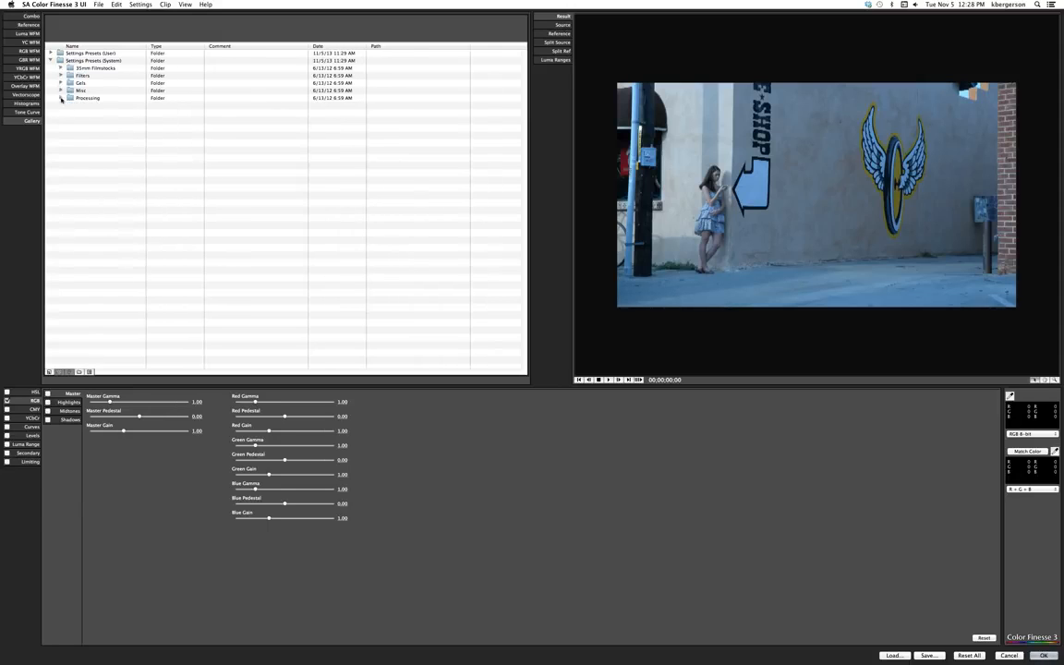
{"action": "left_click", "coordinate": [61, 98]}
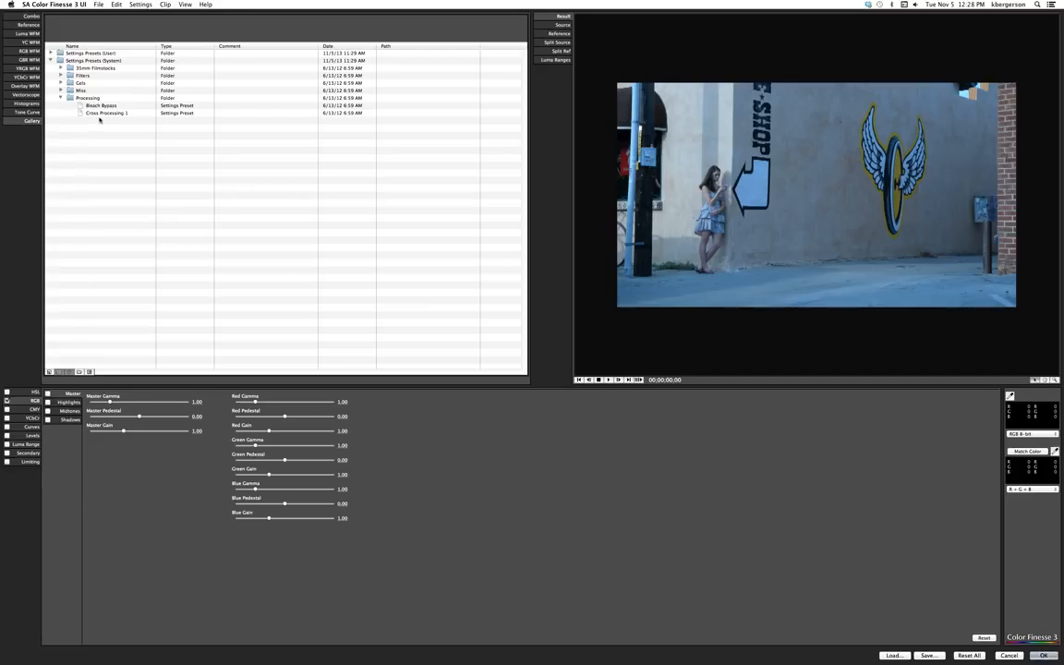
{"action": "left_click", "coordinate": [60, 98]}
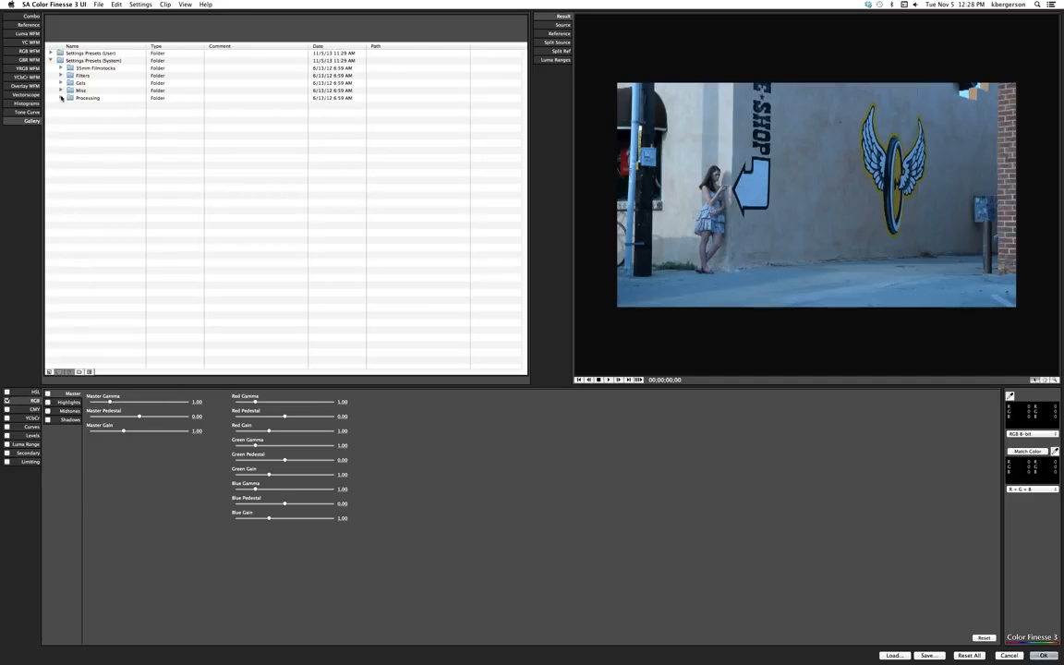
{"action": "left_click", "coordinate": [31, 16]}
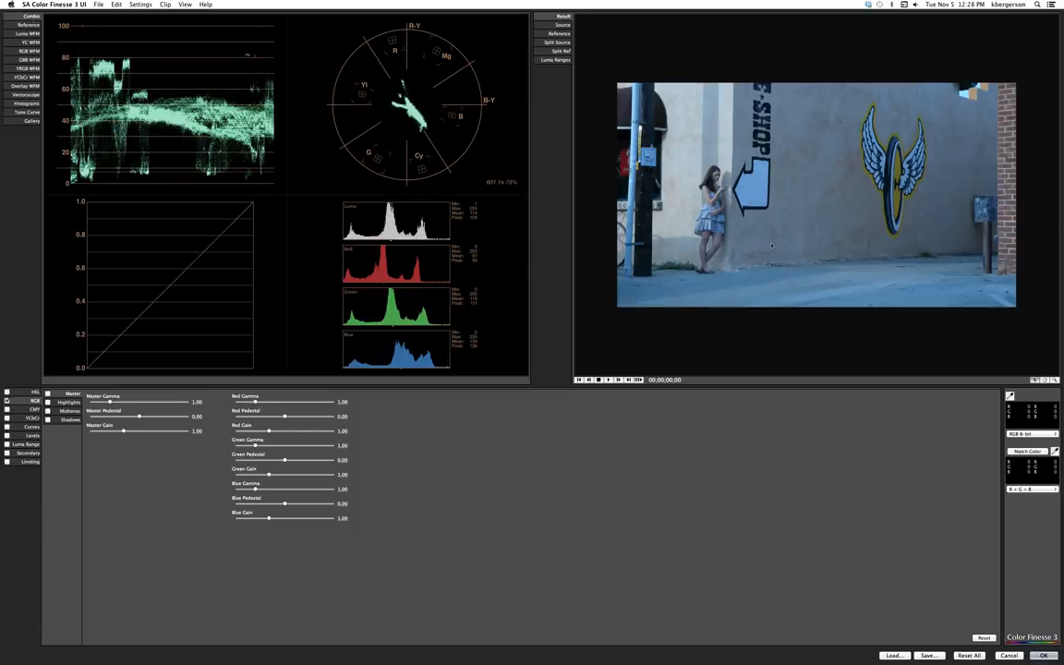
- Compare the Source, Reference, Split Source and Luma Ranges preview modes, and return to the Result view
{"action": "left_click", "coordinate": [564, 26]}
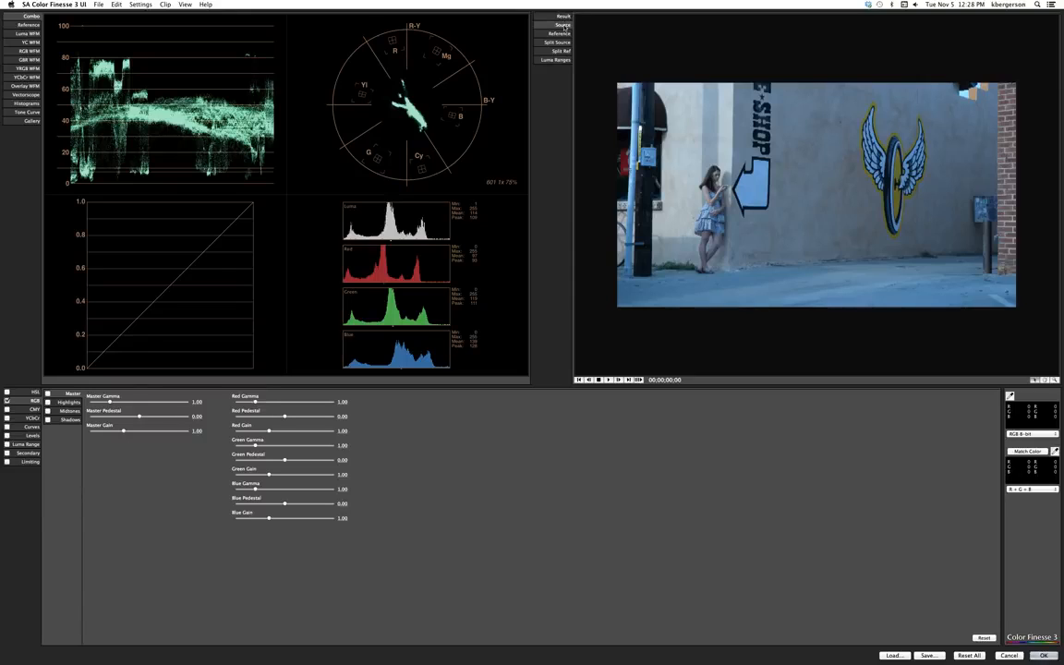
{"action": "left_click", "coordinate": [563, 33]}
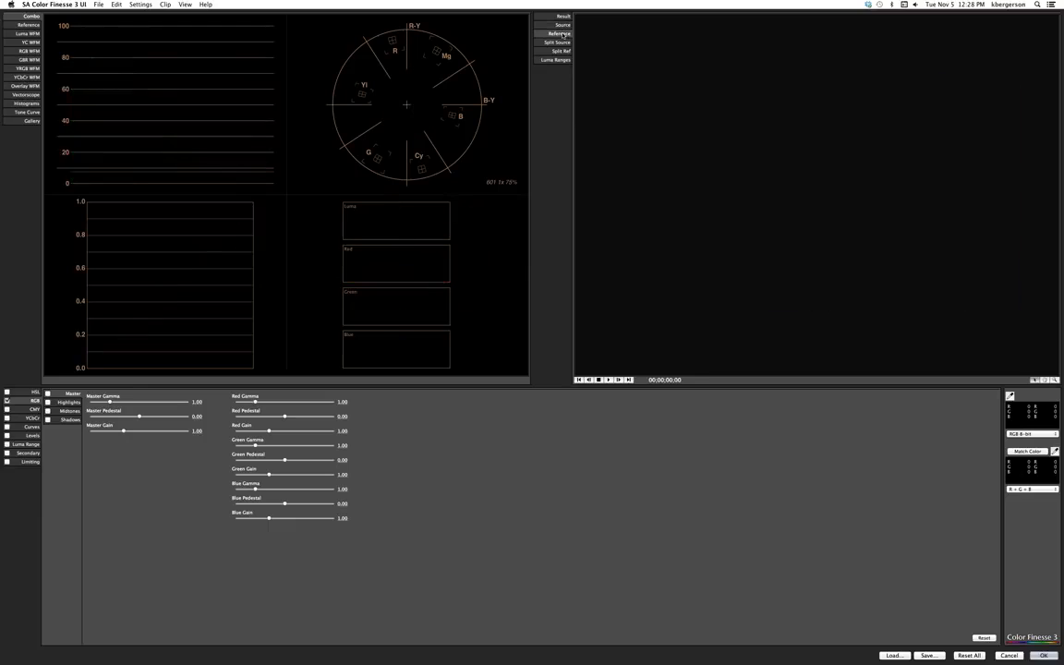
{"action": "left_click", "coordinate": [562, 42]}
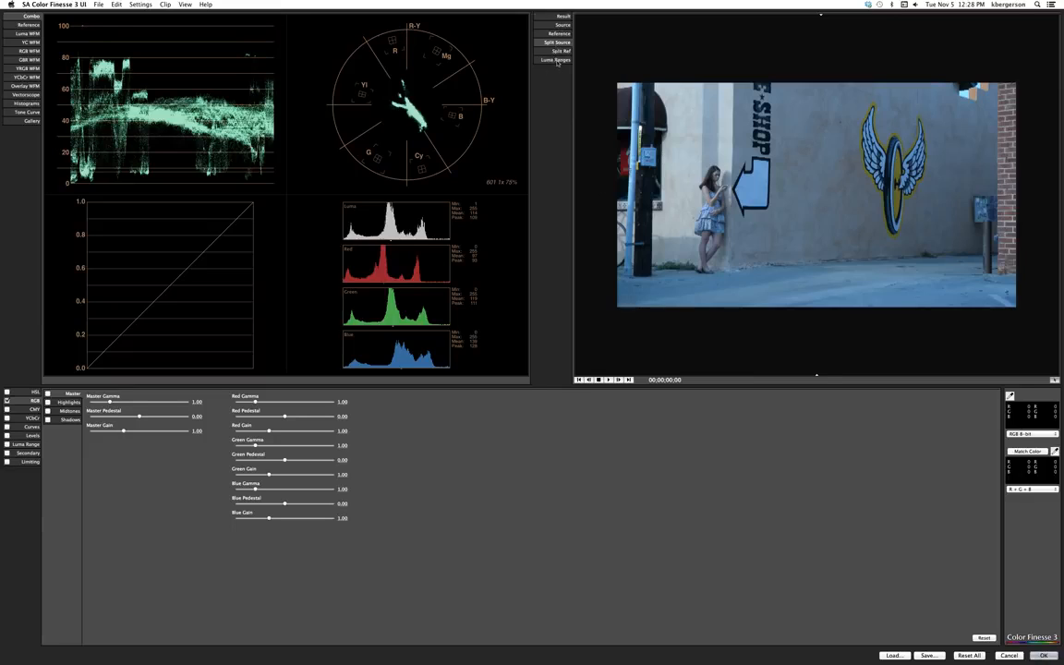
{"action": "left_click", "coordinate": [556, 60]}
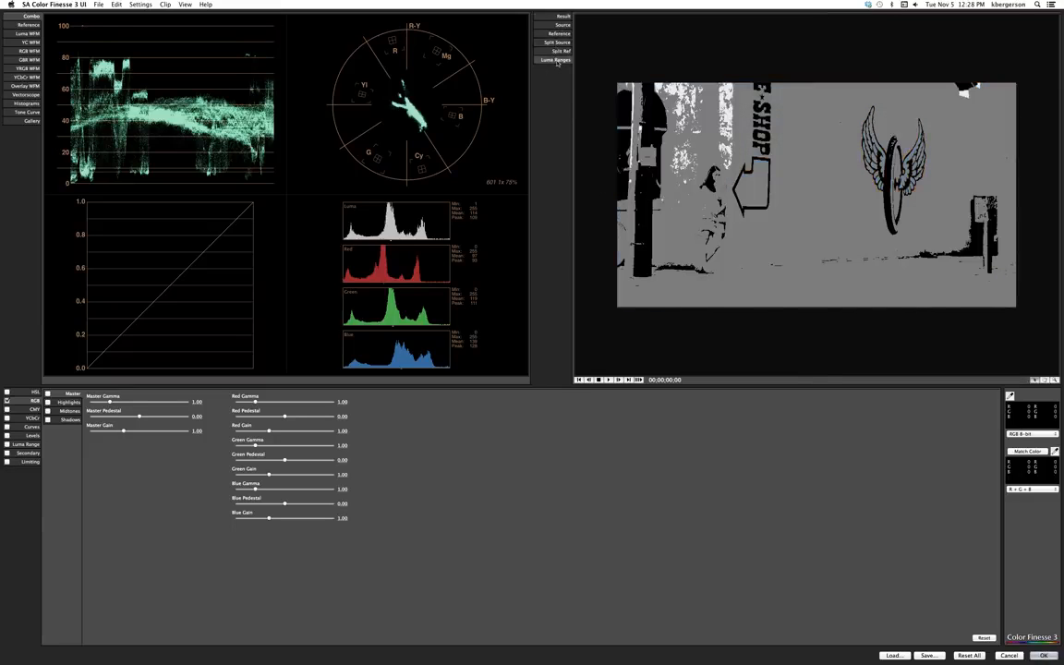
{"action": "left_click", "coordinate": [558, 17]}
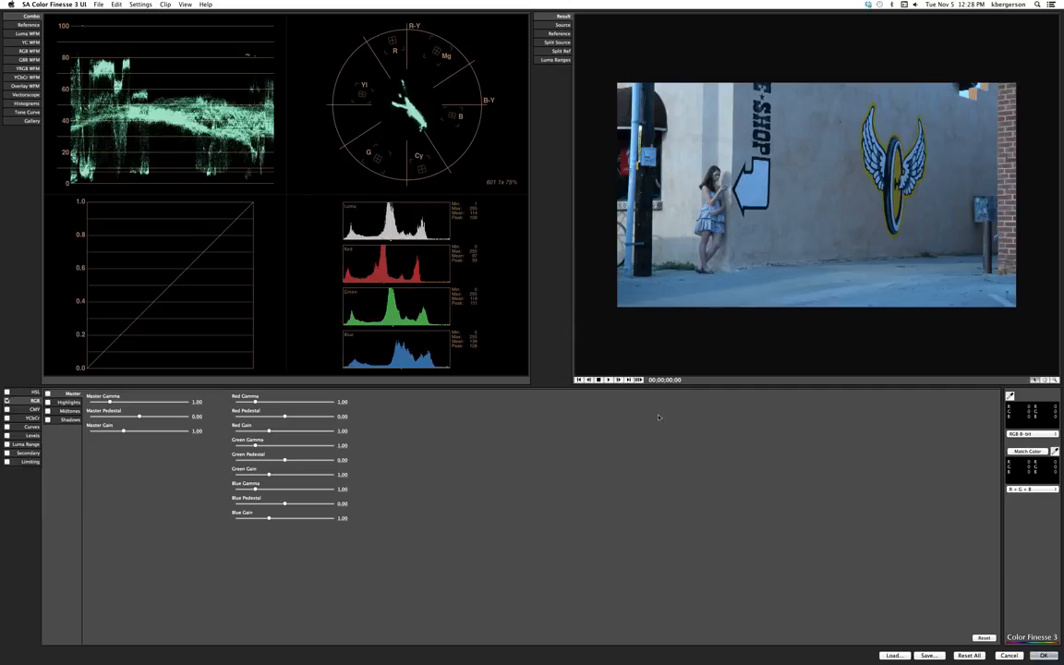
- Play the preview to 00;00;10;07 and sample the color of the black lettering on the wall
{"action": "left_click", "coordinate": [609, 381]}
{"action": "left_click", "coordinate": [599, 380]}
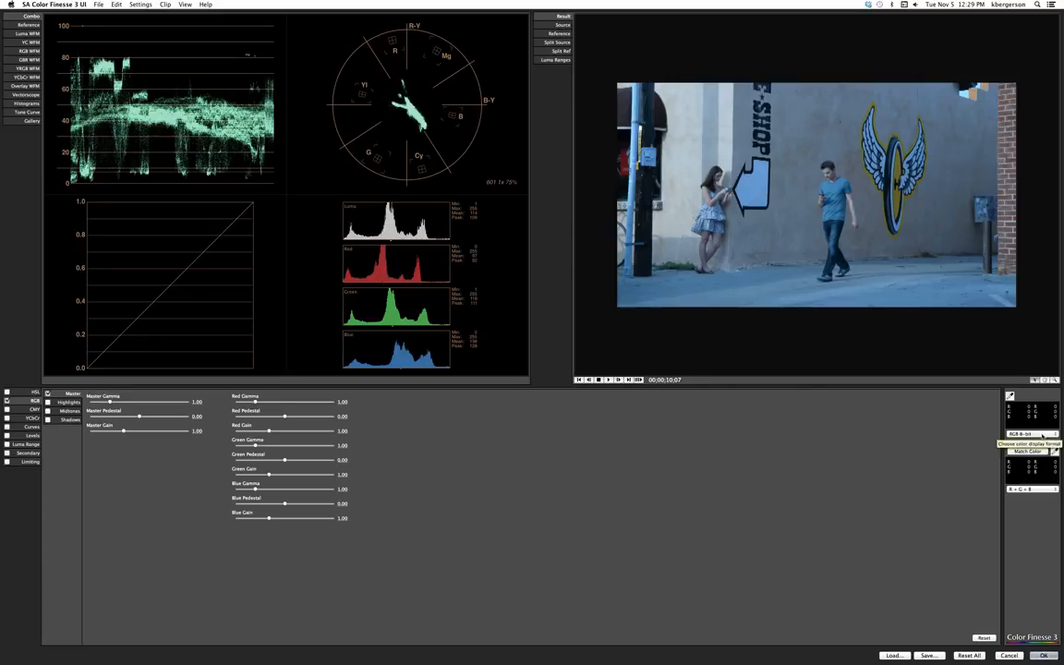
{"action": "left_click", "coordinate": [1010, 397]}
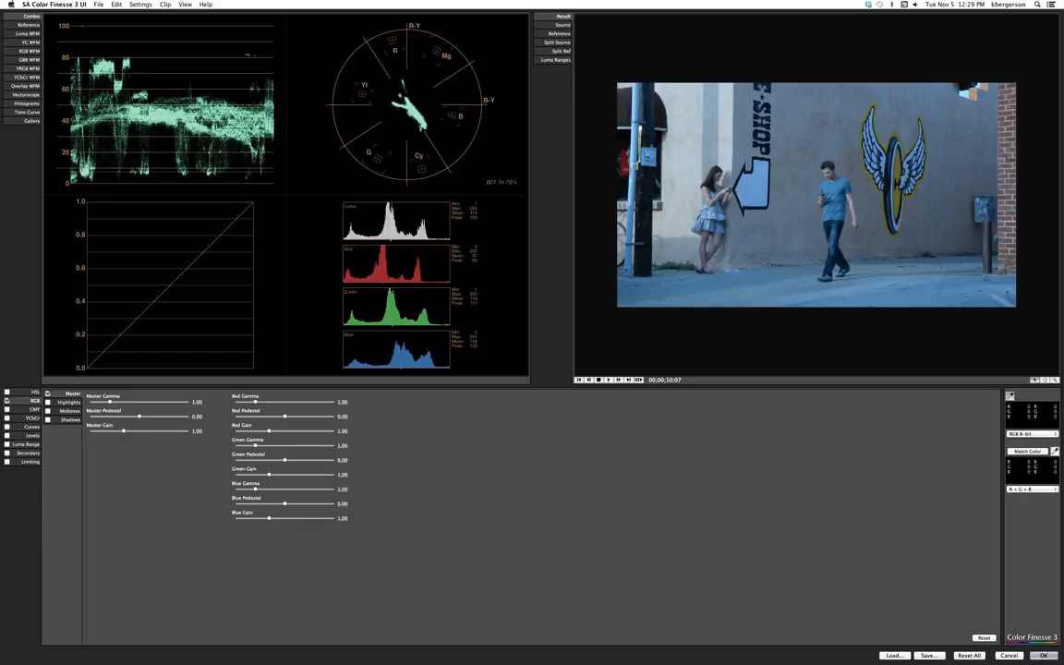
{"action": "left_click", "coordinate": [767, 137]}
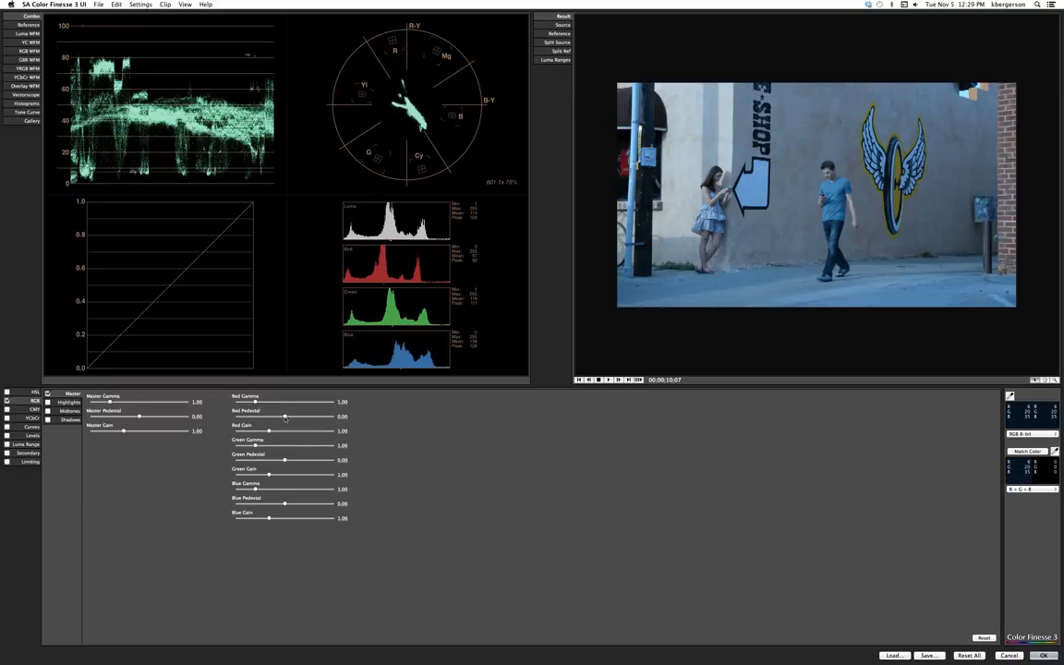
- Balance the shadows by setting the master Red Pedestal to -0.03, Green Pedestal to -0.08 and Blue Pedestal to -0.14
{"action": "left_click_drag", "start_coordinate": [285, 417], "coordinate": [282, 420]}
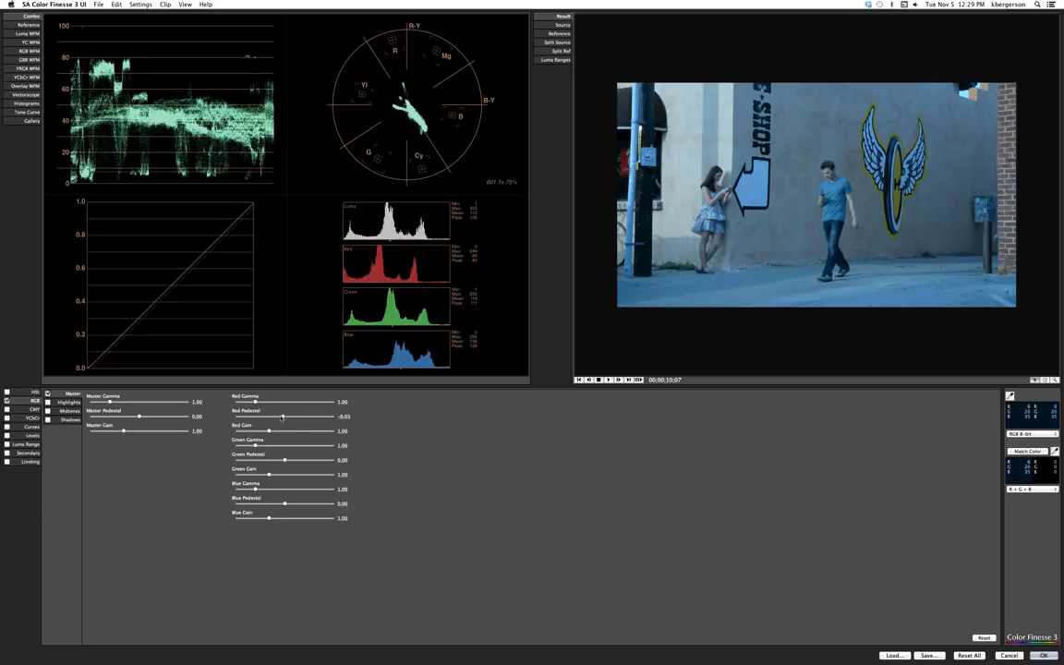
{"action": "mouse_move", "coordinate": [283, 418]}
{"action": "left_mouse_down"}
{"action": "mouse_move", "coordinate": [253, 418]}
{"action": "mouse_move", "coordinate": [283, 418]}
{"action": "left_mouse_up"}
{"action": "left_click_drag", "start_coordinate": [284, 418], "coordinate": [283, 418]}
{"action": "left_click_drag", "start_coordinate": [284, 460], "coordinate": [281, 461]}
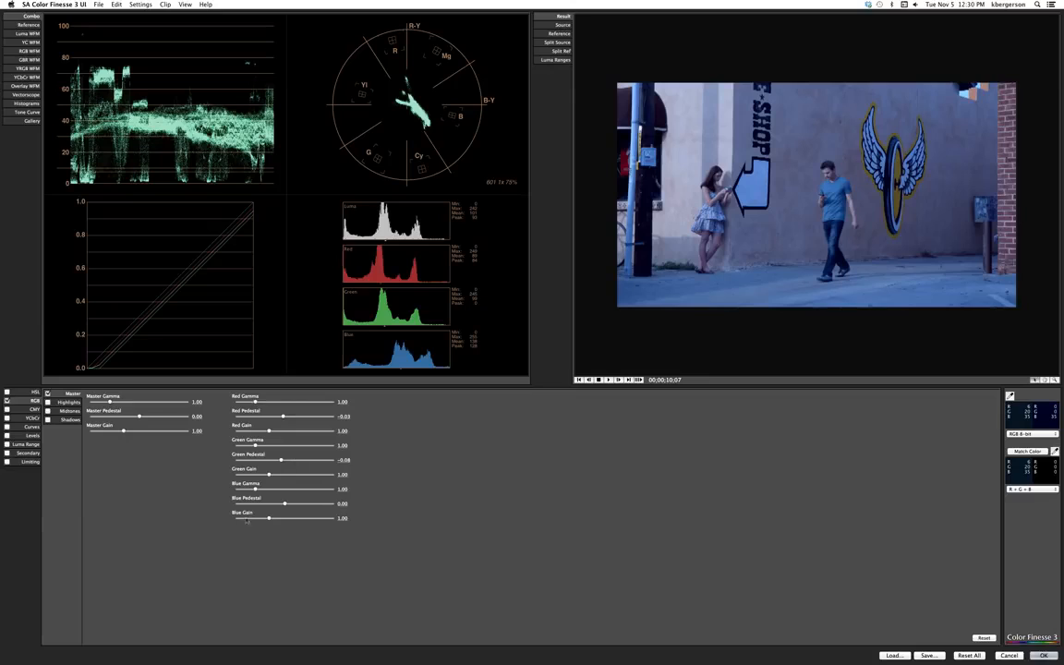
{"action": "left_click_drag", "start_coordinate": [285, 503], "coordinate": [279, 505]}
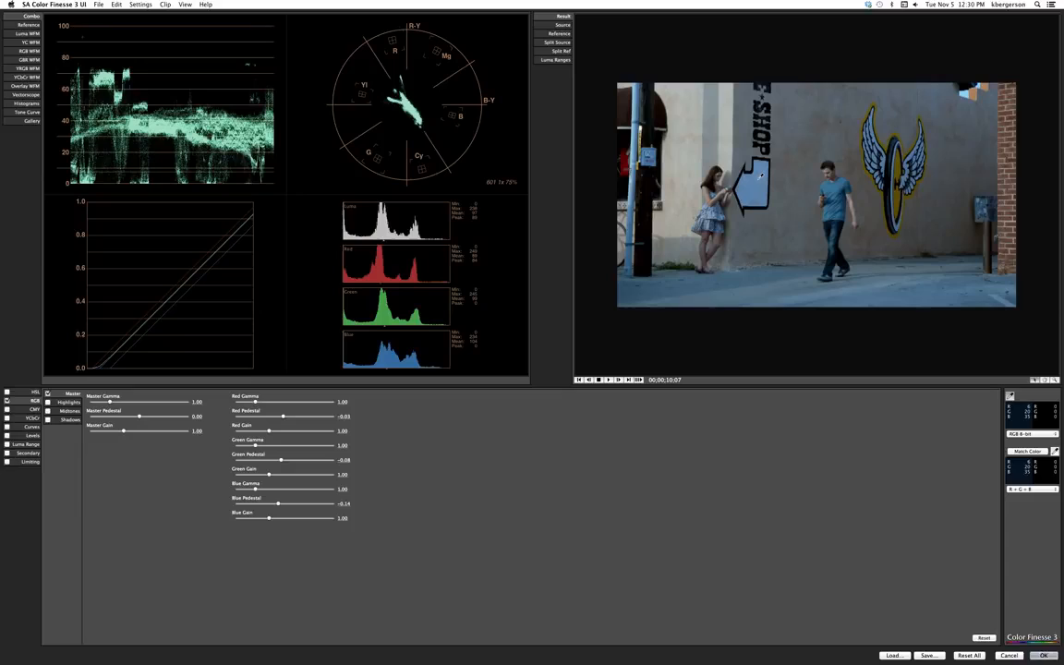
- Sample the white arrow, set Red Gain to 1.11, Green Gain to 0.89 and Blue Gain to 0.80, and check the RGB waveform
{"action": "left_click", "coordinate": [759, 181]}
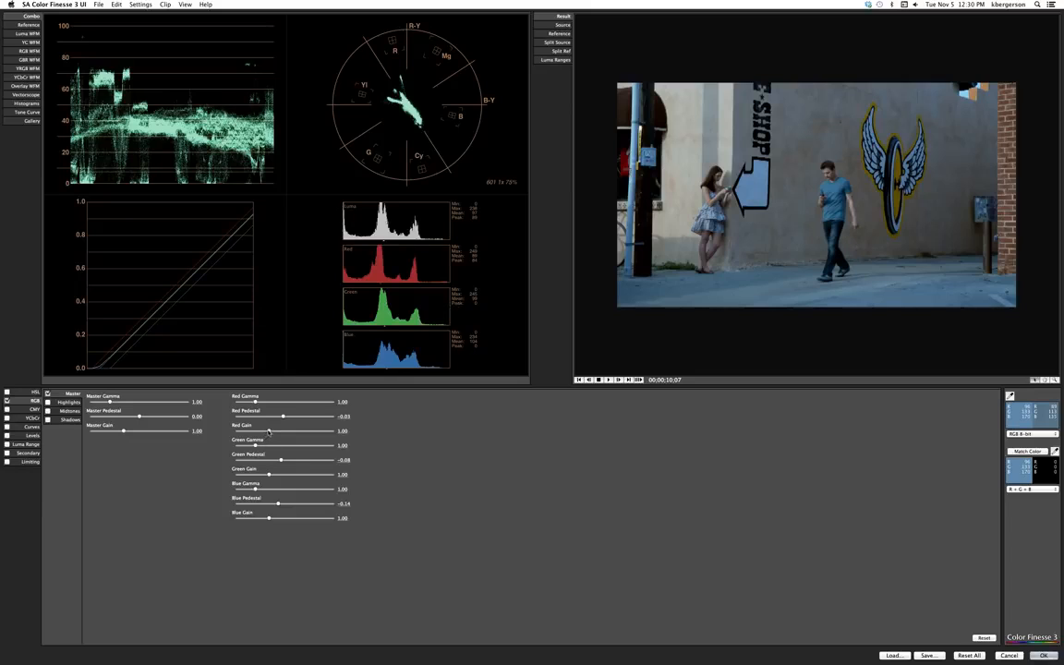
{"action": "left_click_drag", "start_coordinate": [269, 432], "coordinate": [271, 433]}
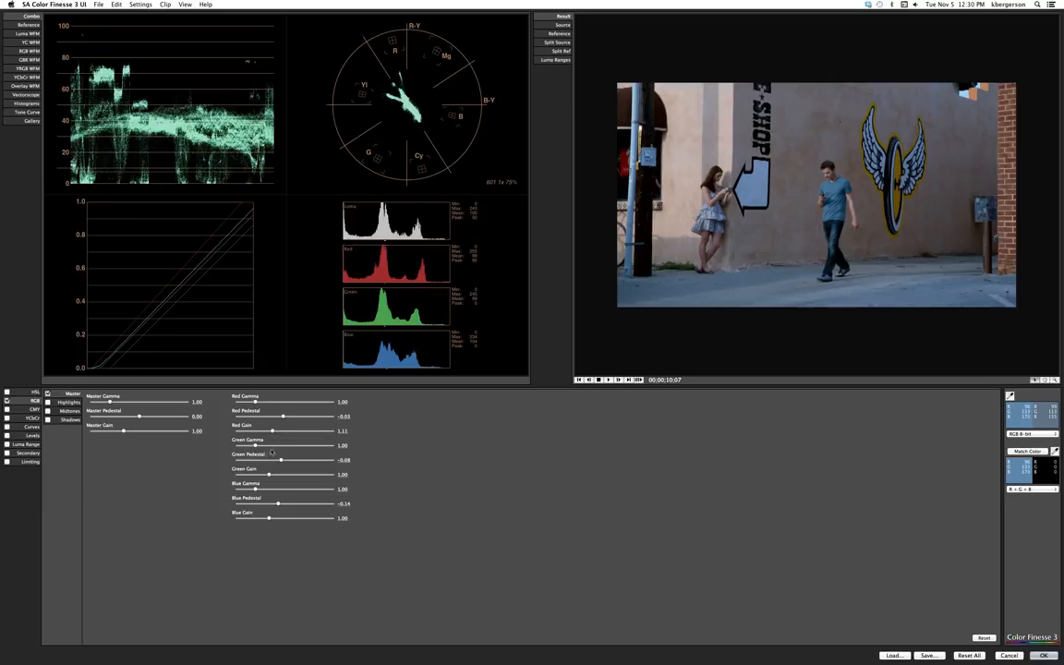
{"action": "left_click_drag", "start_coordinate": [268, 474], "coordinate": [266, 476]}
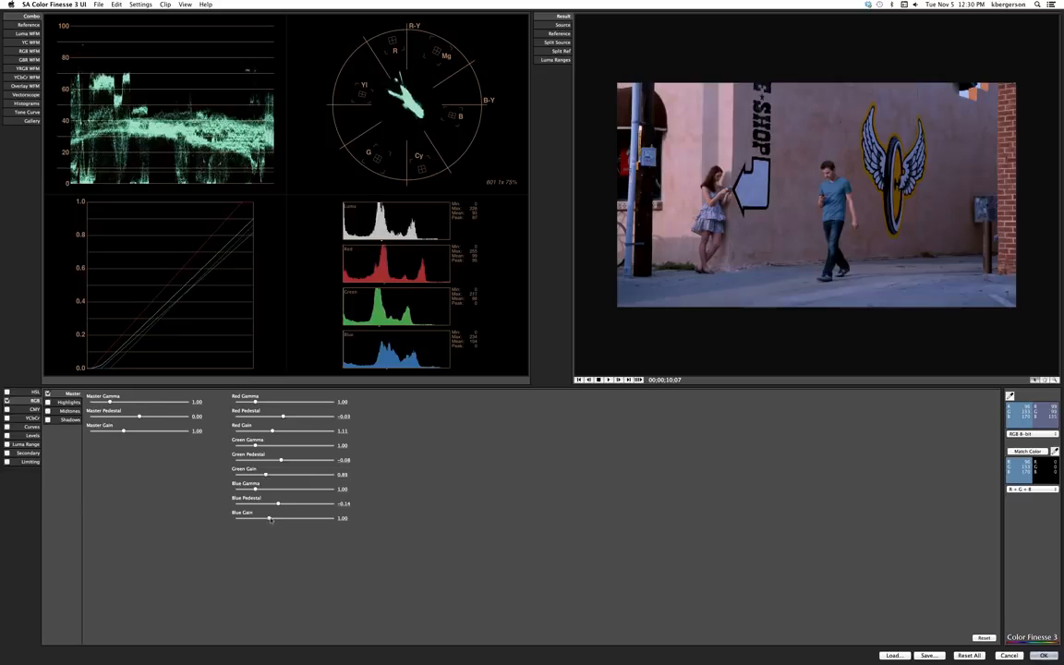
{"action": "left_click_drag", "start_coordinate": [269, 519], "coordinate": [264, 520]}
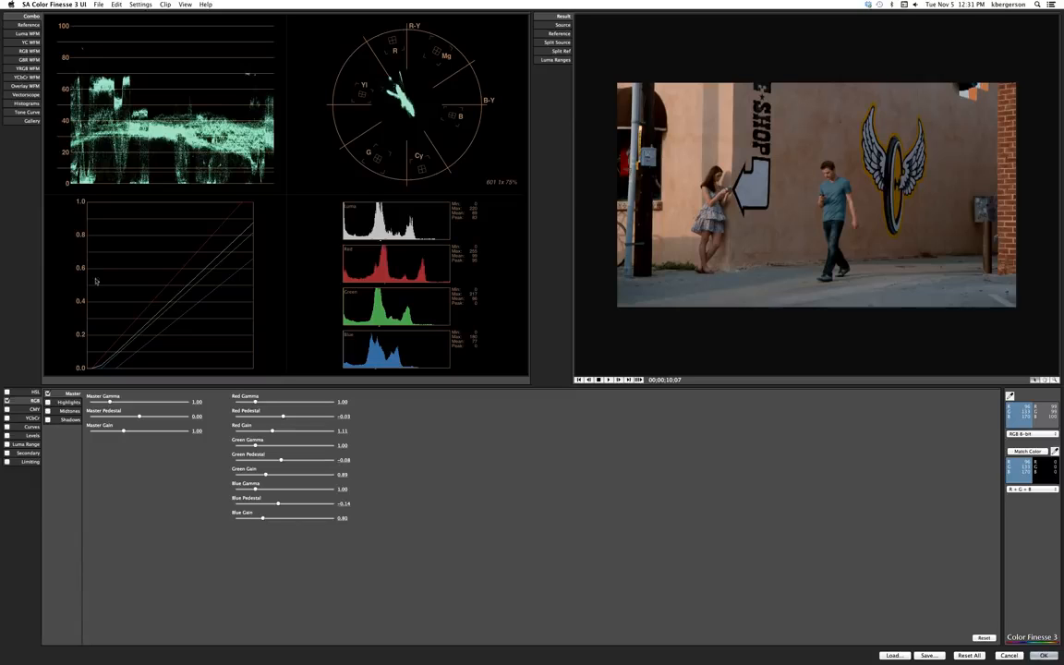
{"action": "left_click", "coordinate": [28, 51]}
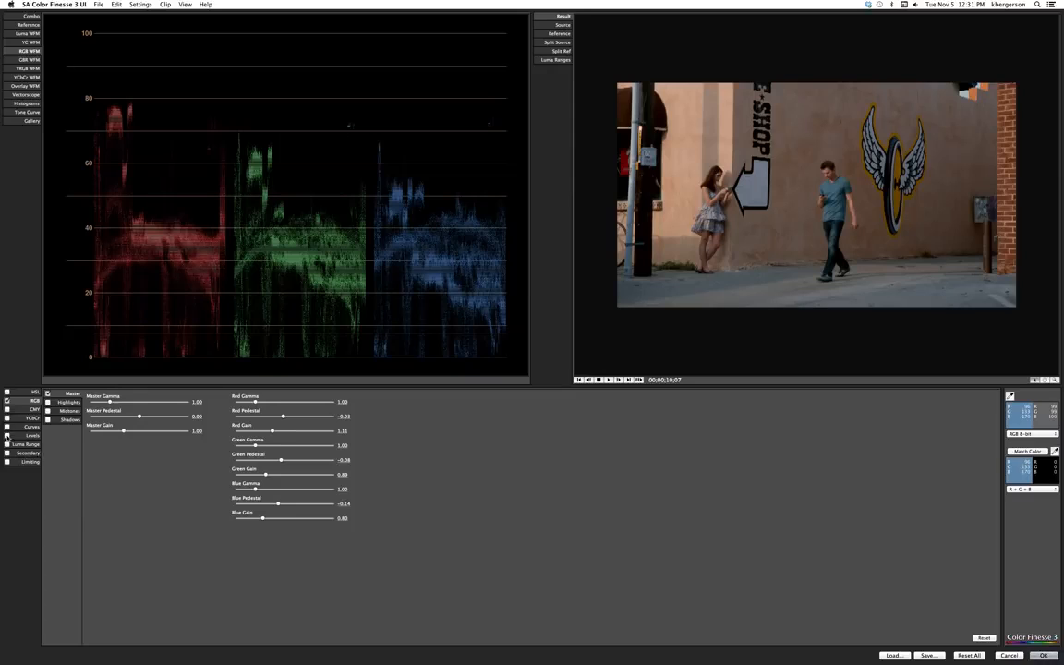
- Enable the Curves correction for the Girl+Arrow clip
{"action": "left_click", "coordinate": [30, 427]}
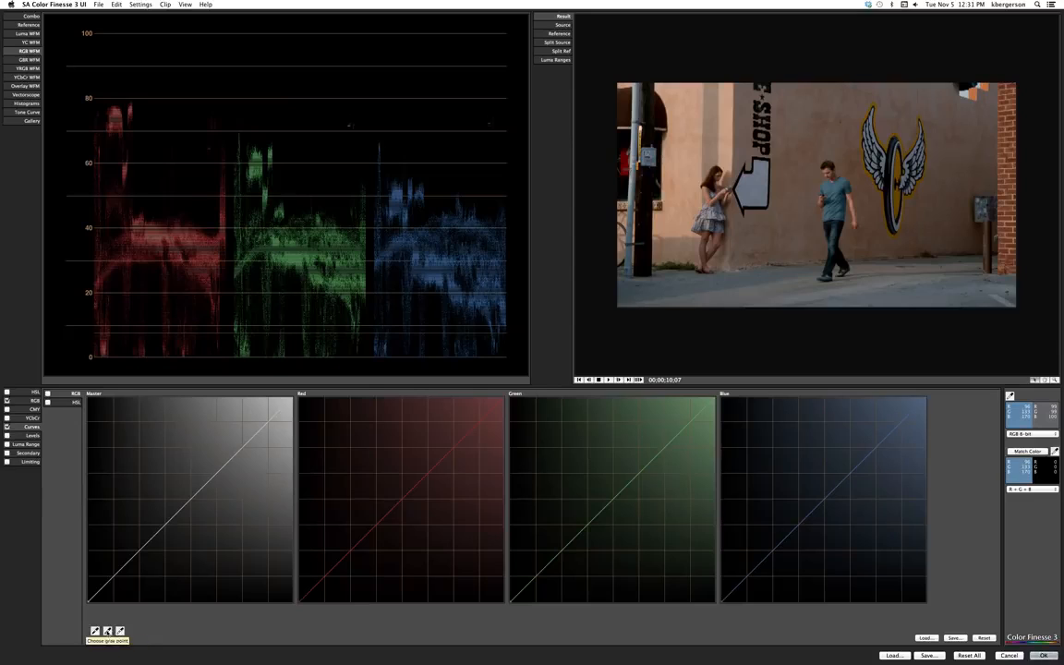
- Try Curves gray point samples on the pavement and the gray utility box, clearing each resulting curve adjustment
{"action": "left_click", "coordinate": [107, 630]}
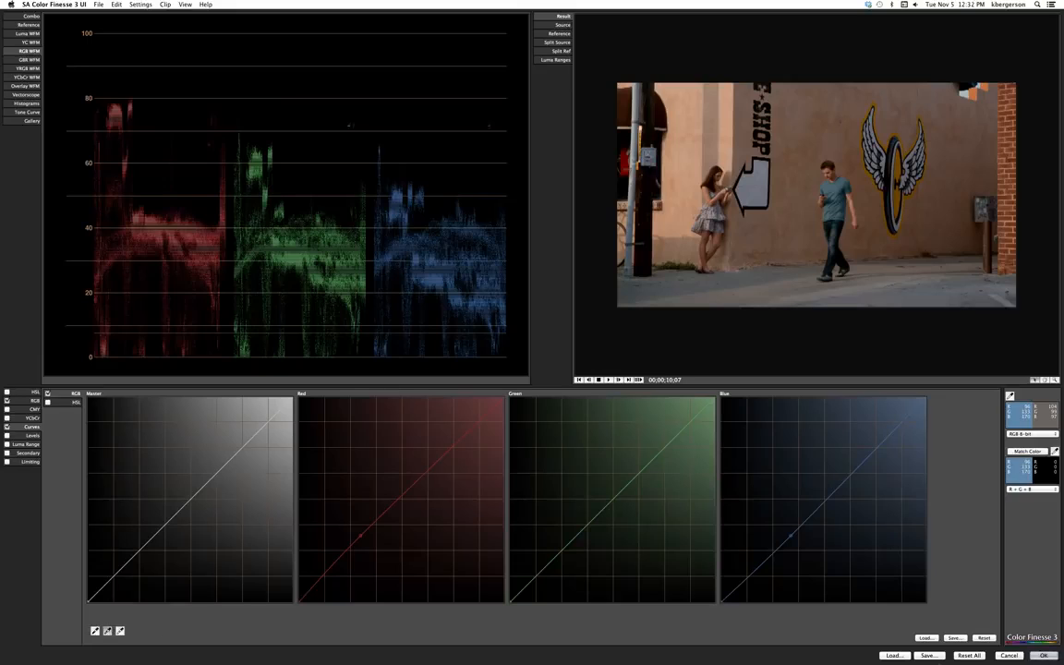
{"action": "left_click", "coordinate": [985, 638]}
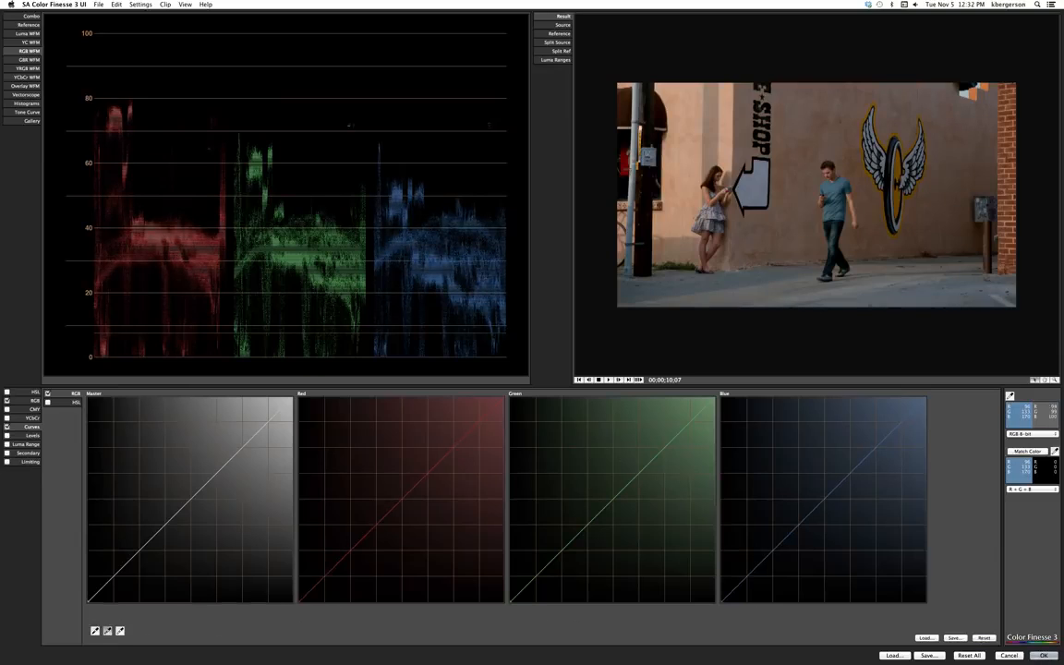
{"action": "left_click", "coordinate": [787, 287]}
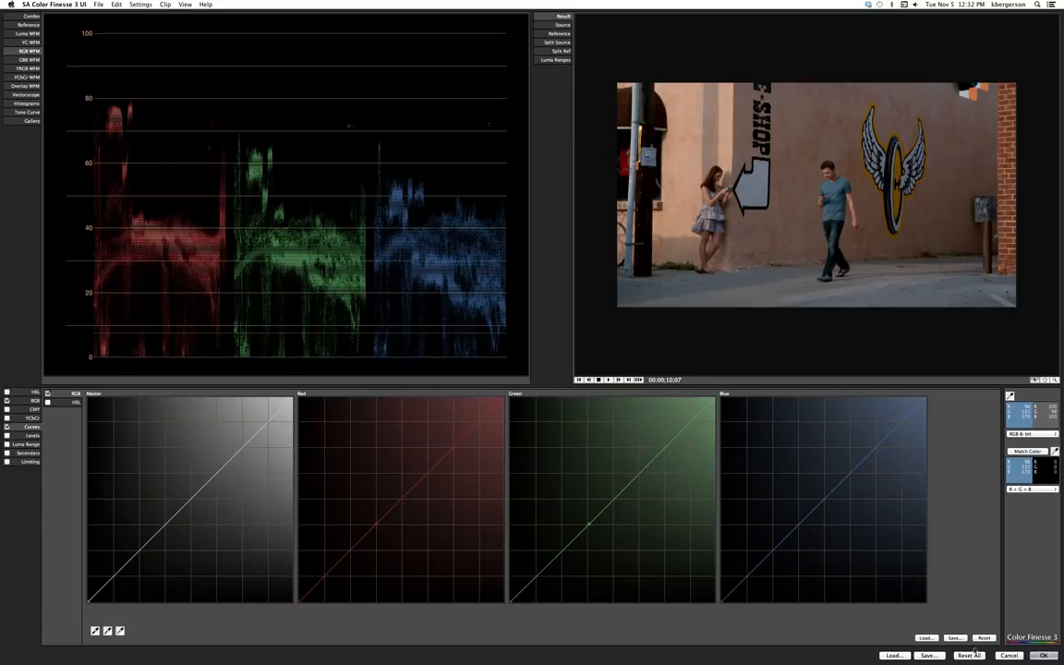
{"action": "key", "text": "super+z"}
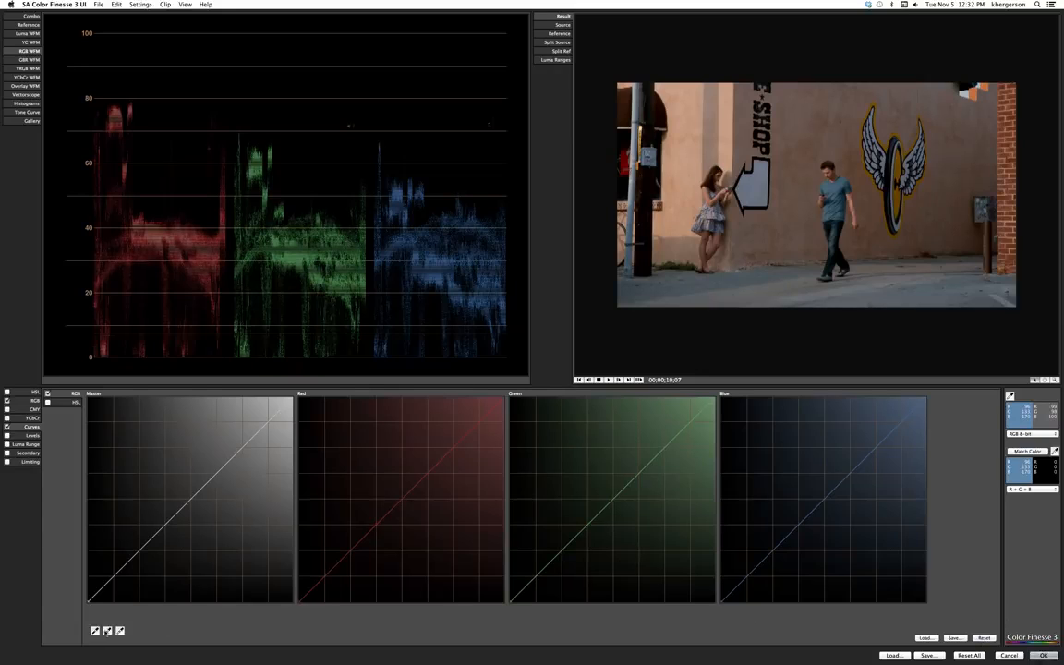
{"action": "left_click", "coordinate": [108, 631]}
{"action": "left_click", "coordinate": [649, 155]}
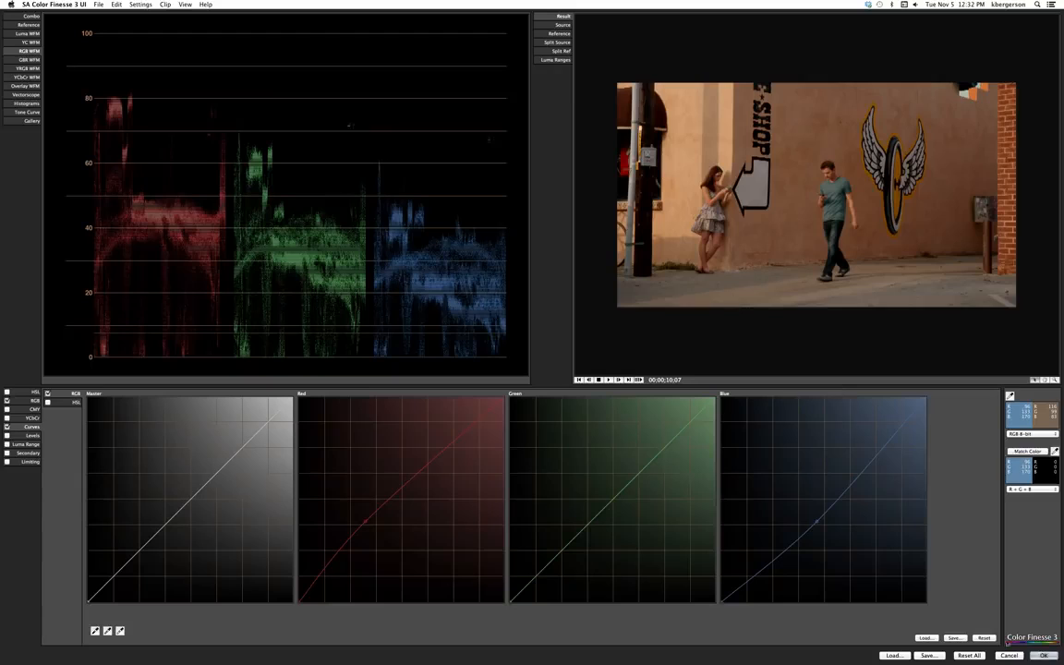
{"action": "key", "text": "super+z"}
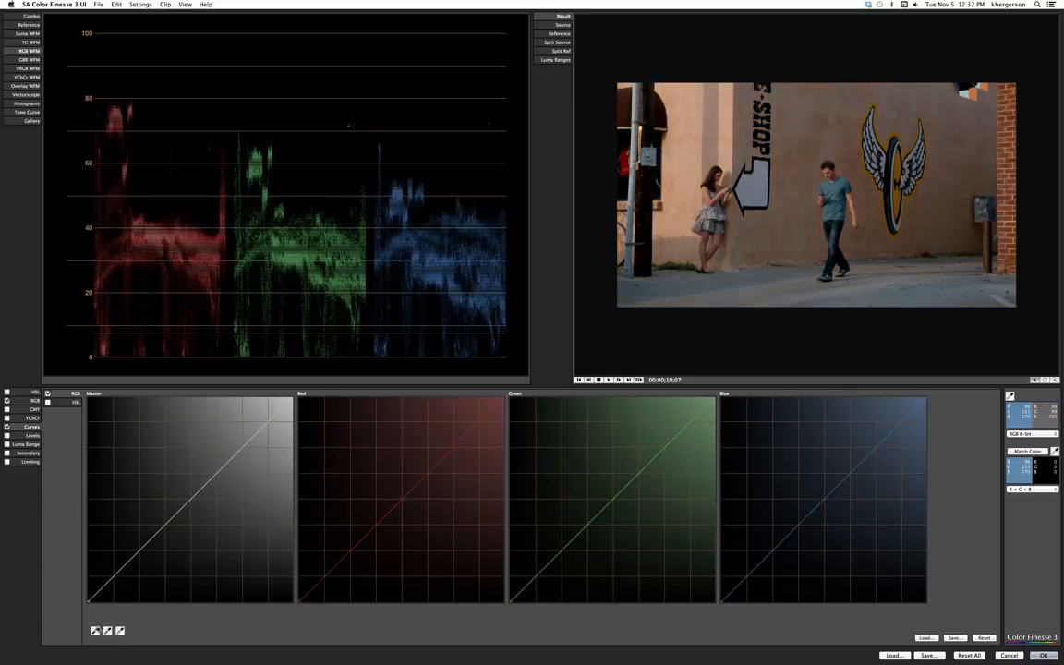
- Set the Curves gray point by sampling the pavement near the brick pillar
{"action": "left_click", "coordinate": [107, 630]}
{"action": "left_click", "coordinate": [956, 269]}
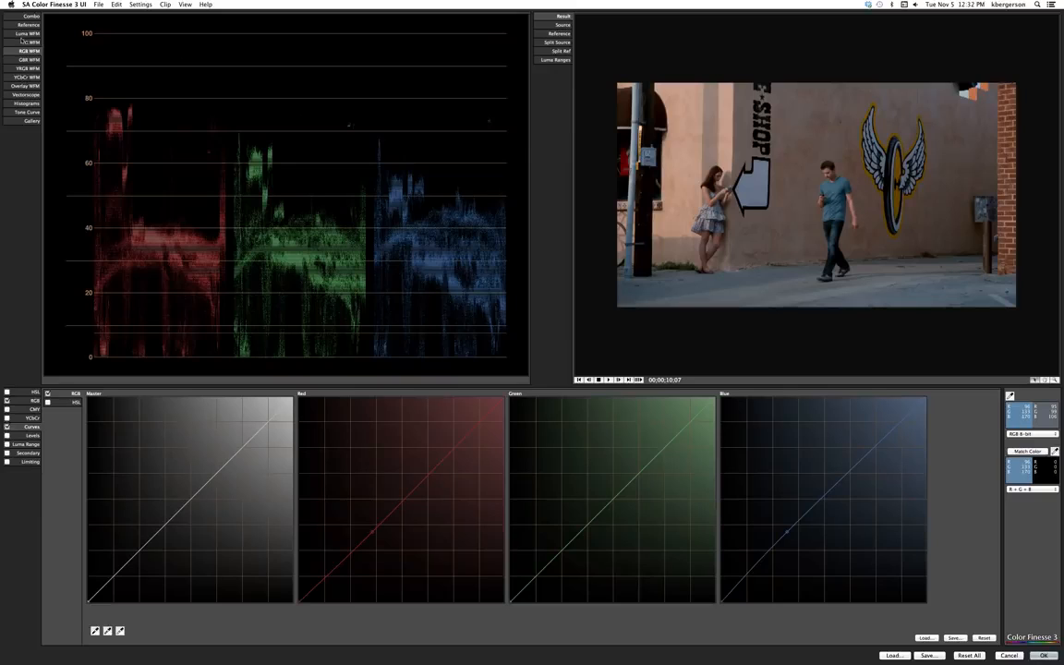
- Show the vectorscope, enable the HSL correction and lower the Highlights saturation to its minimum
{"action": "left_click", "coordinate": [28, 94]}
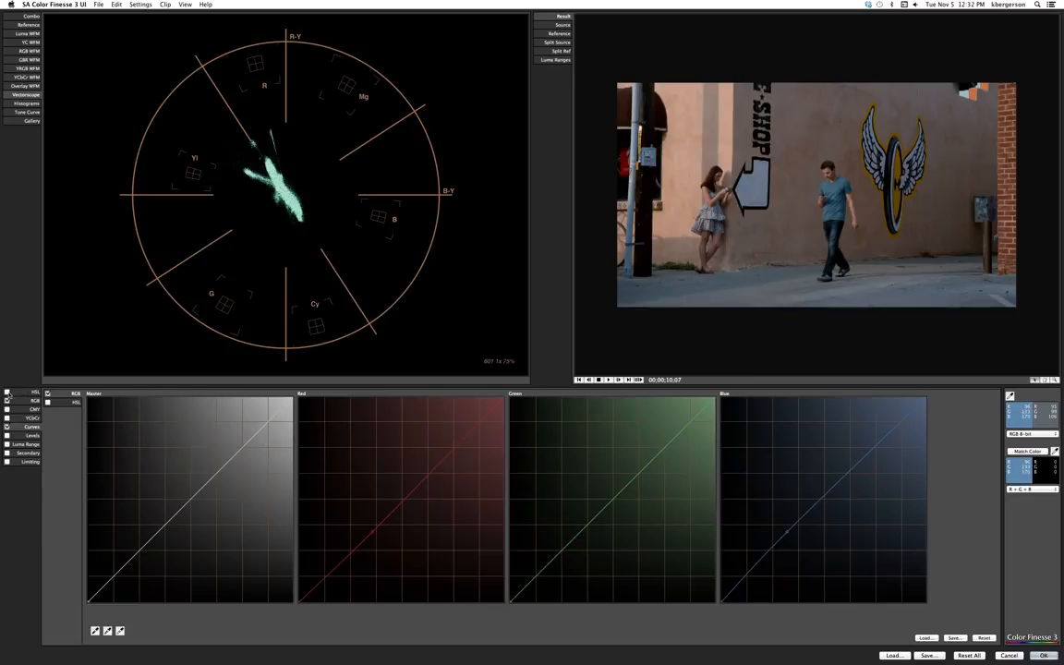
{"action": "left_click", "coordinate": [8, 392]}
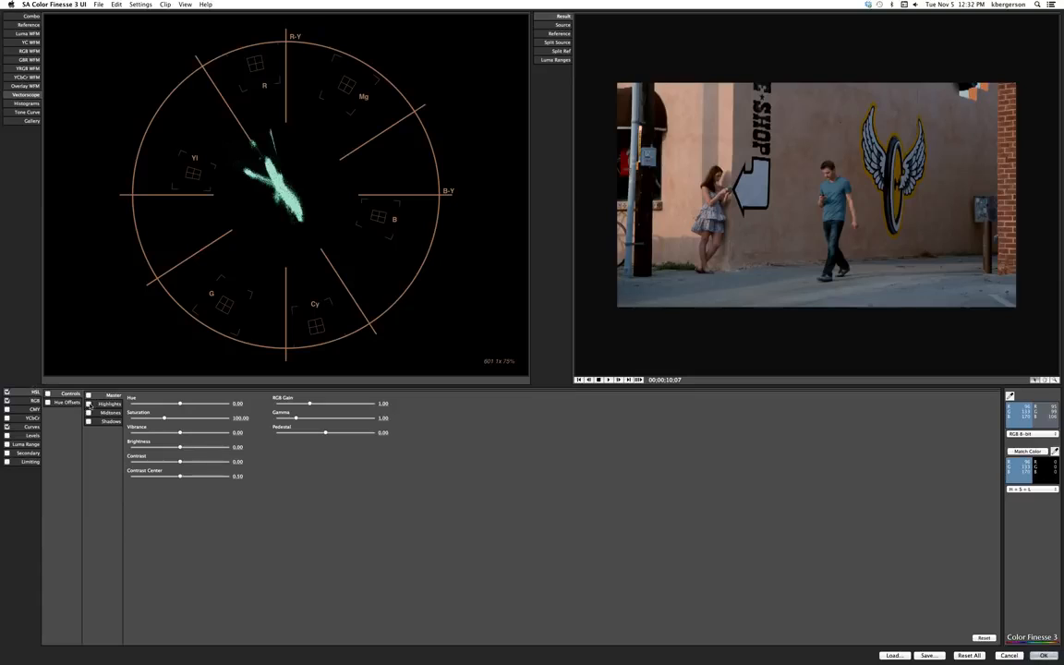
{"action": "left_click", "coordinate": [88, 404]}
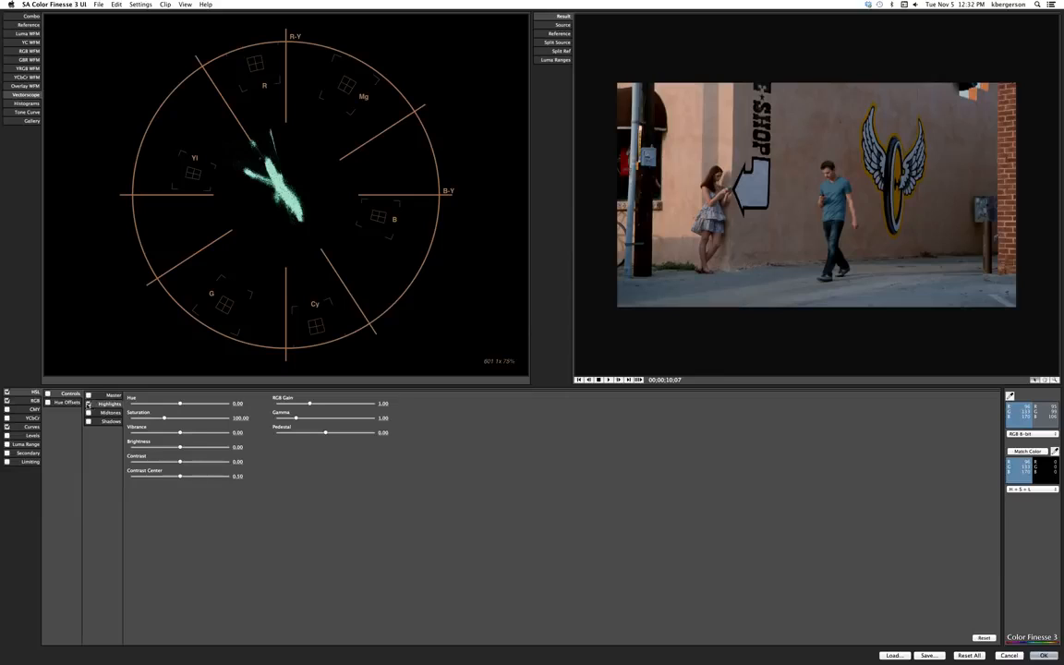
{"action": "left_click_drag", "start_coordinate": [164, 421], "coordinate": [113, 418]}
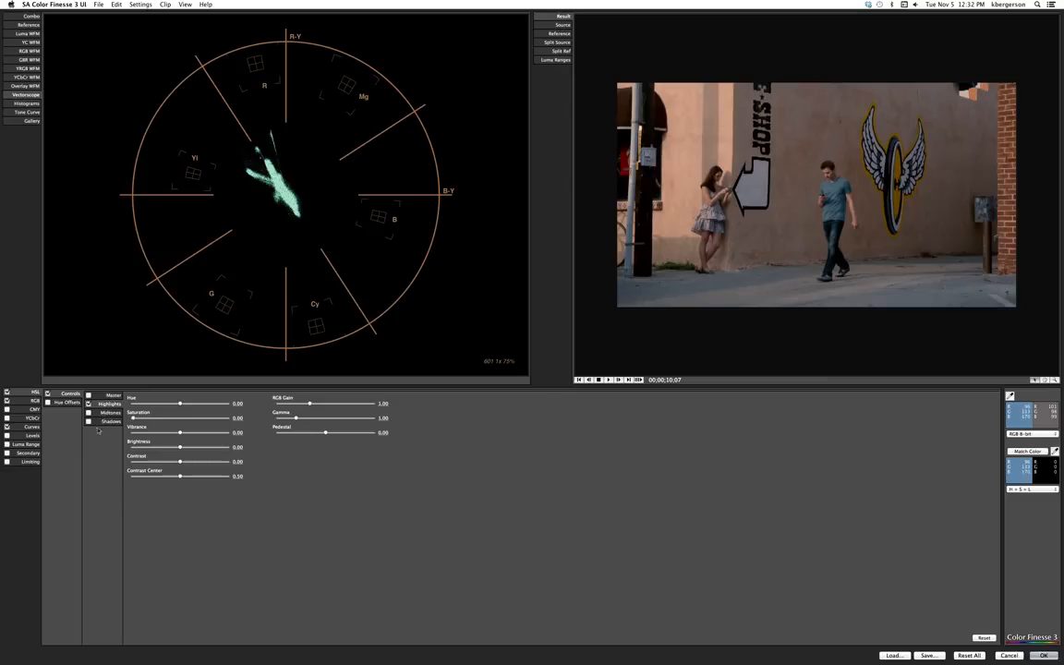
- Lower the Shadows saturation to its minimum and set the Midtones saturation to 173.33
{"action": "left_click", "coordinate": [88, 421]}
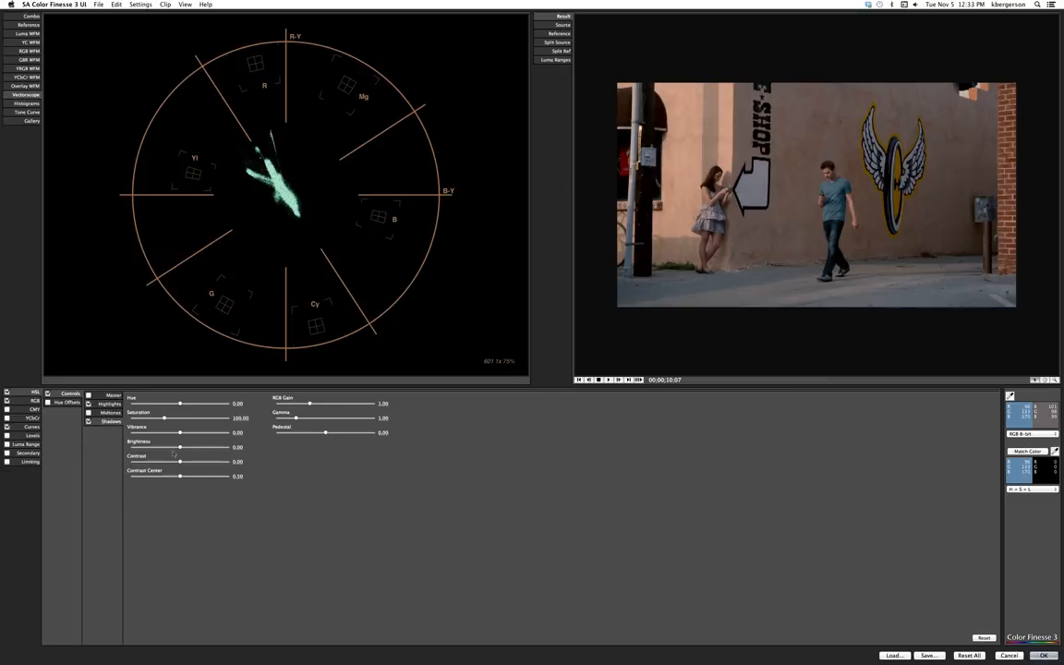
{"action": "left_click_drag", "start_coordinate": [164, 418], "coordinate": [108, 416]}
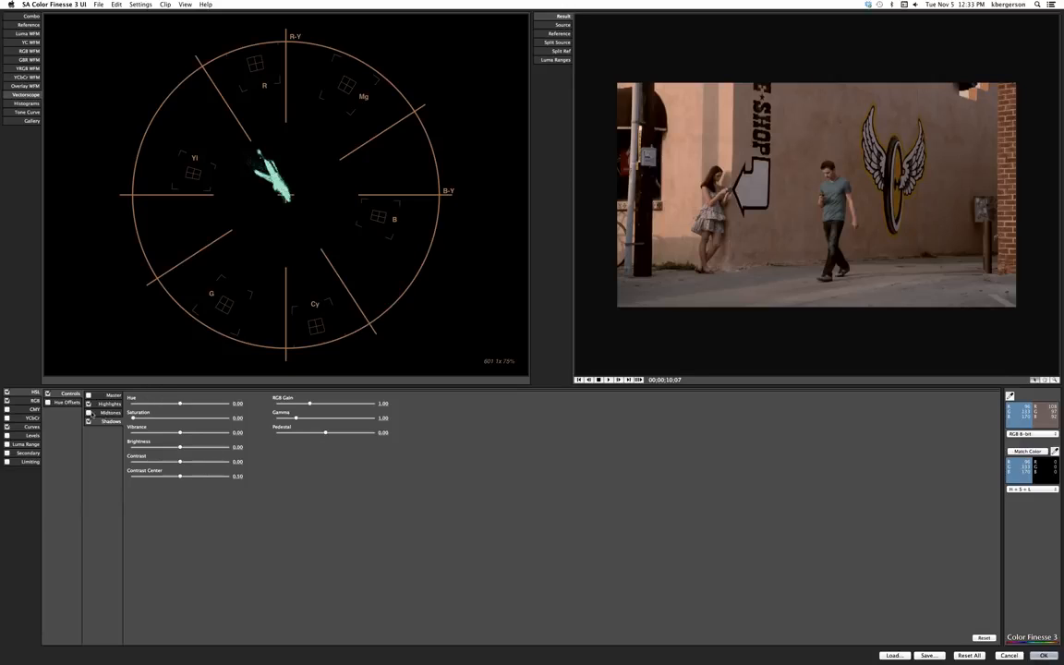
{"action": "left_click", "coordinate": [89, 413]}
{"action": "left_click_drag", "start_coordinate": [133, 418], "coordinate": [187, 422]}
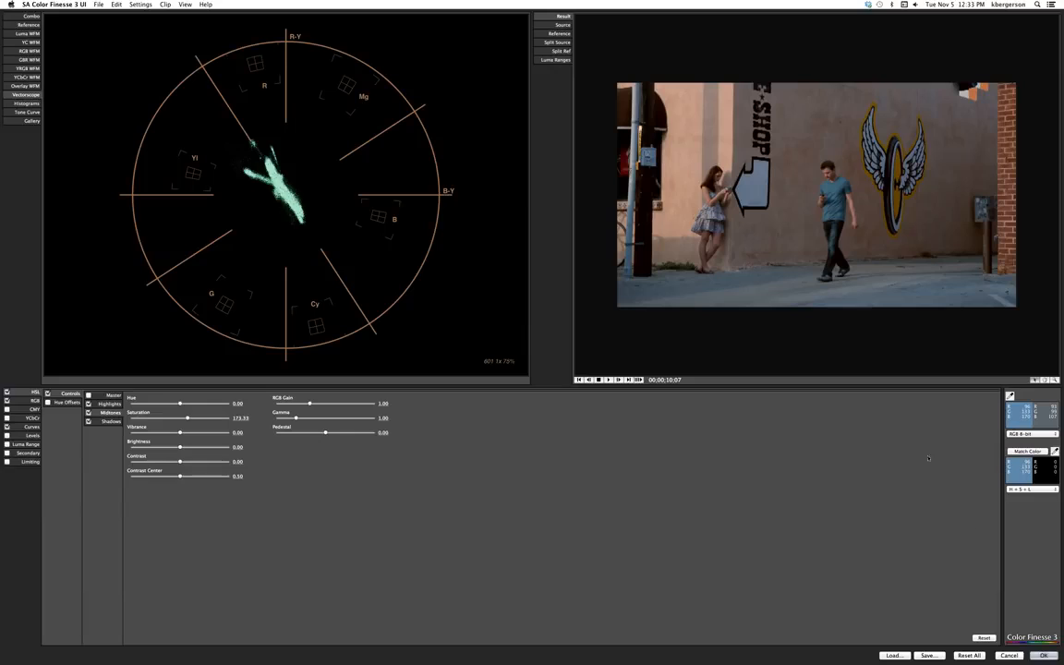
- Compare the source and the correction in Split Source mode with the divider moved, return to Result and accept the grade
{"action": "left_click", "coordinate": [558, 42]}
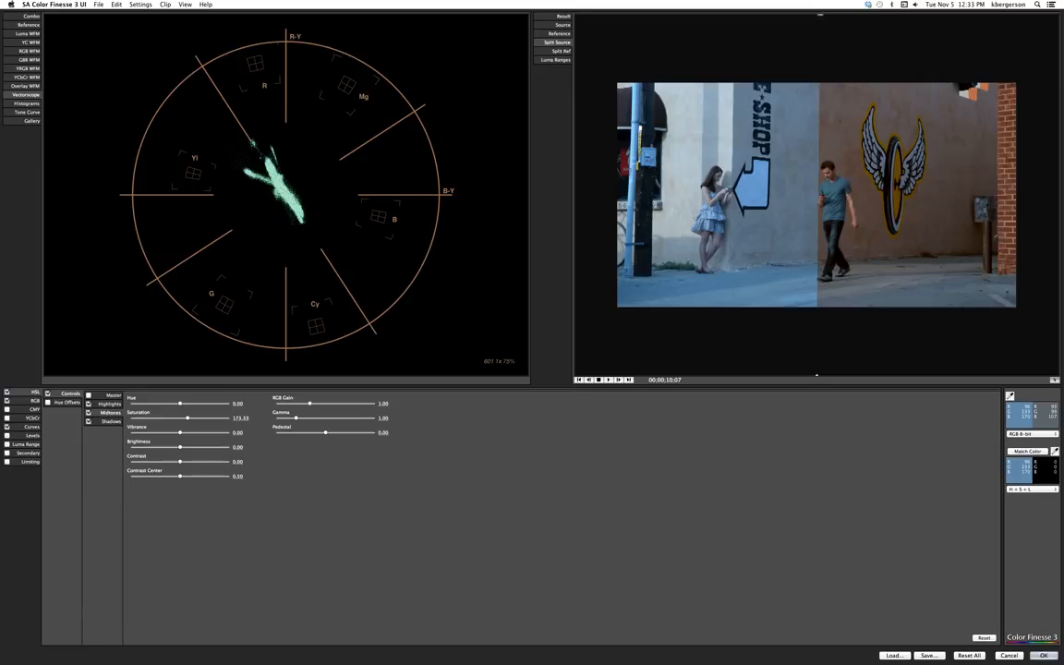
{"action": "left_click_drag", "start_coordinate": [820, 15], "coordinate": [625, 121]}
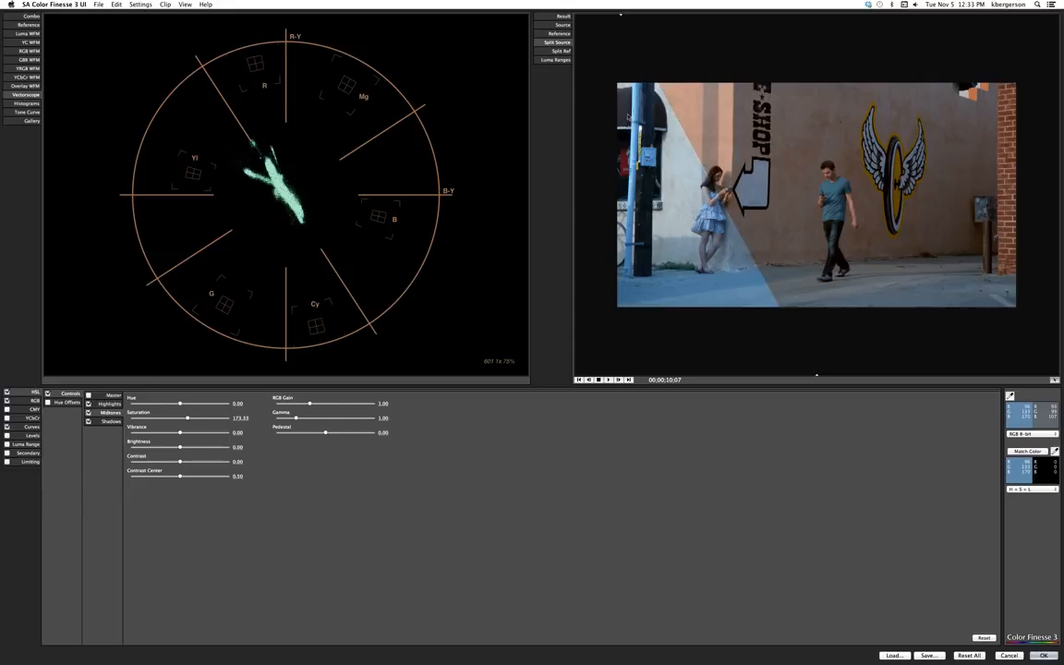
{"action": "left_click_drag", "start_coordinate": [621, 13], "coordinate": [816, 42]}
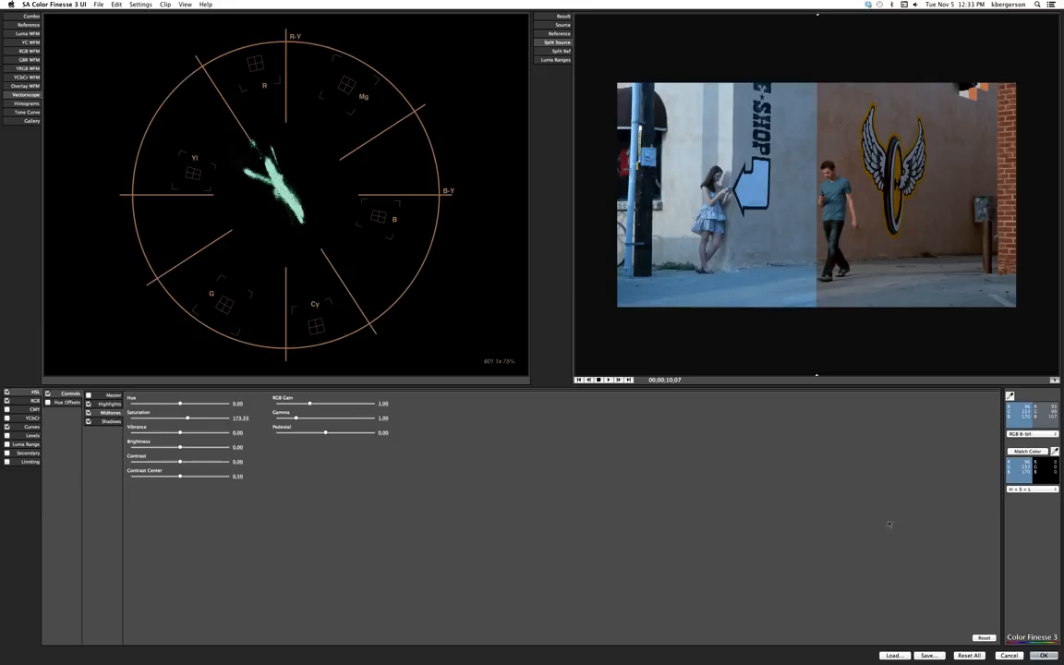
{"action": "left_click", "coordinate": [553, 16]}
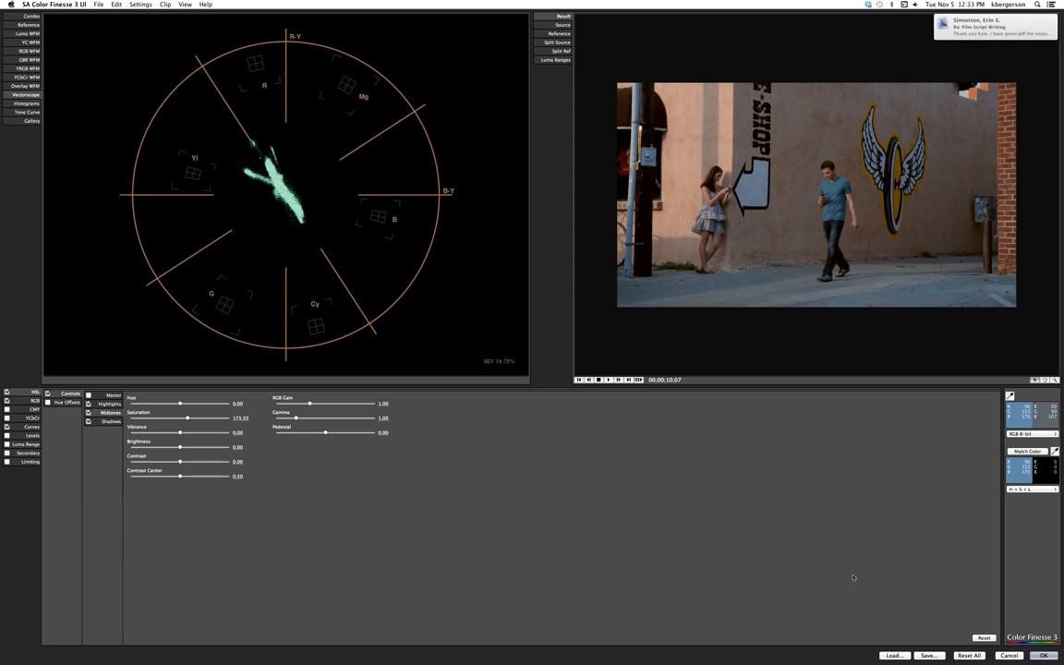
{"action": "left_click", "coordinate": [1044, 656]}
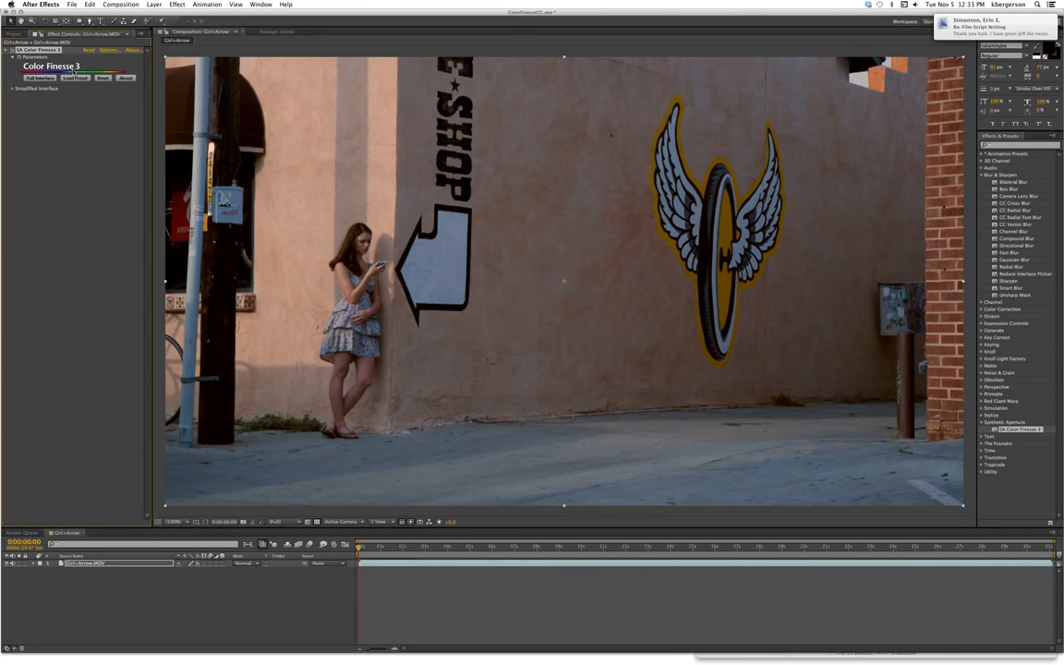
- Create a new composition from the Devil'sPaint_GreenHall.MOV footage in the project
{"action": "left_click", "coordinate": [15, 34]}
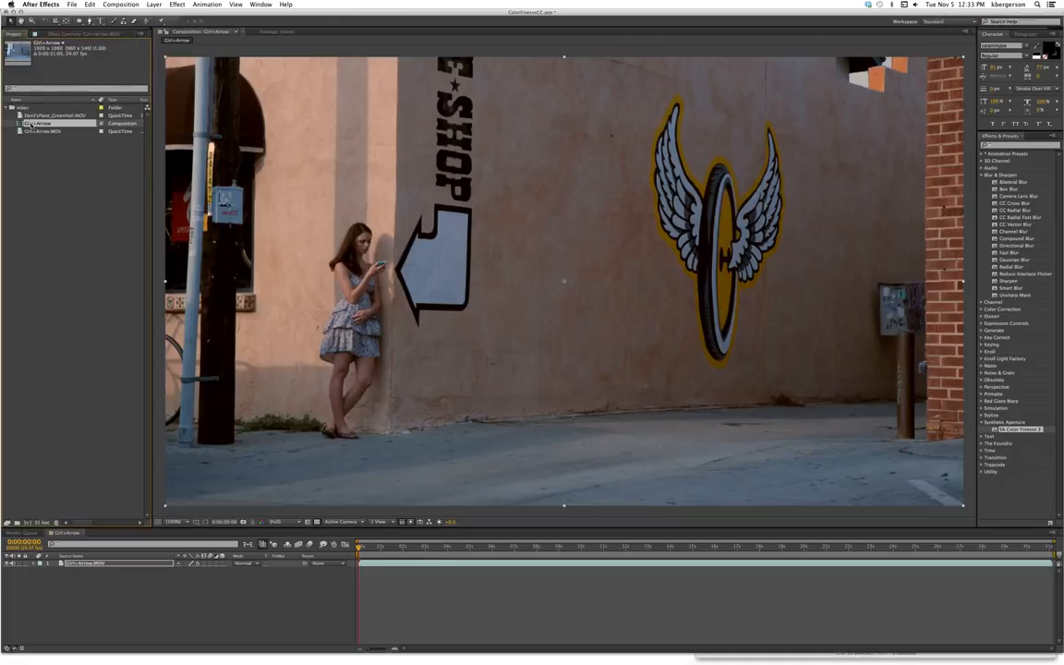
{"action": "left_click", "coordinate": [19, 115]}
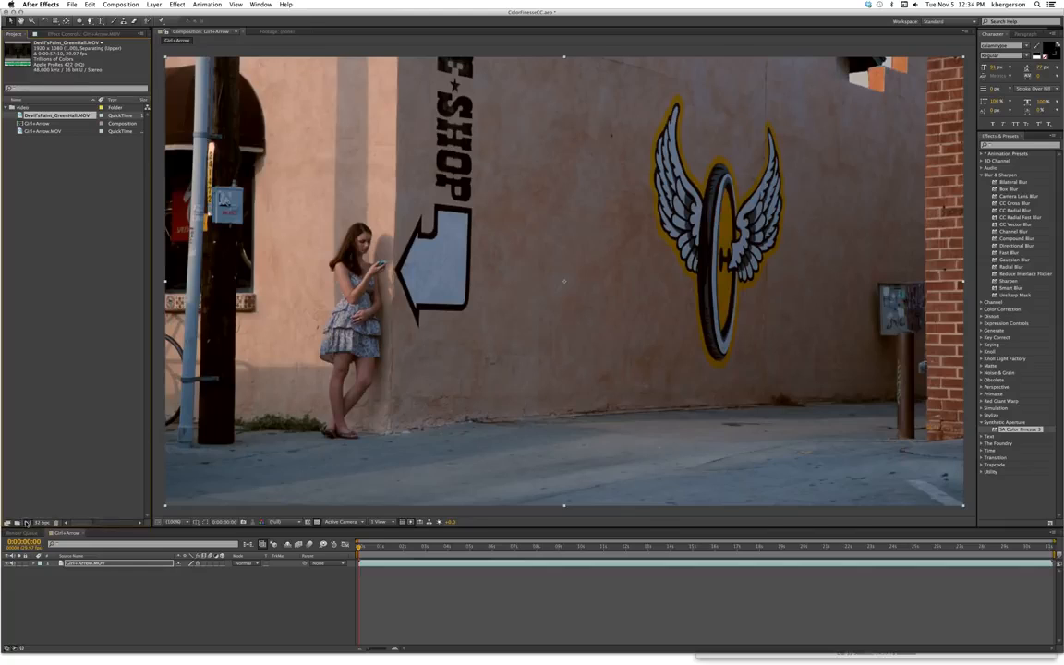
{"action": "left_click", "coordinate": [27, 523]}
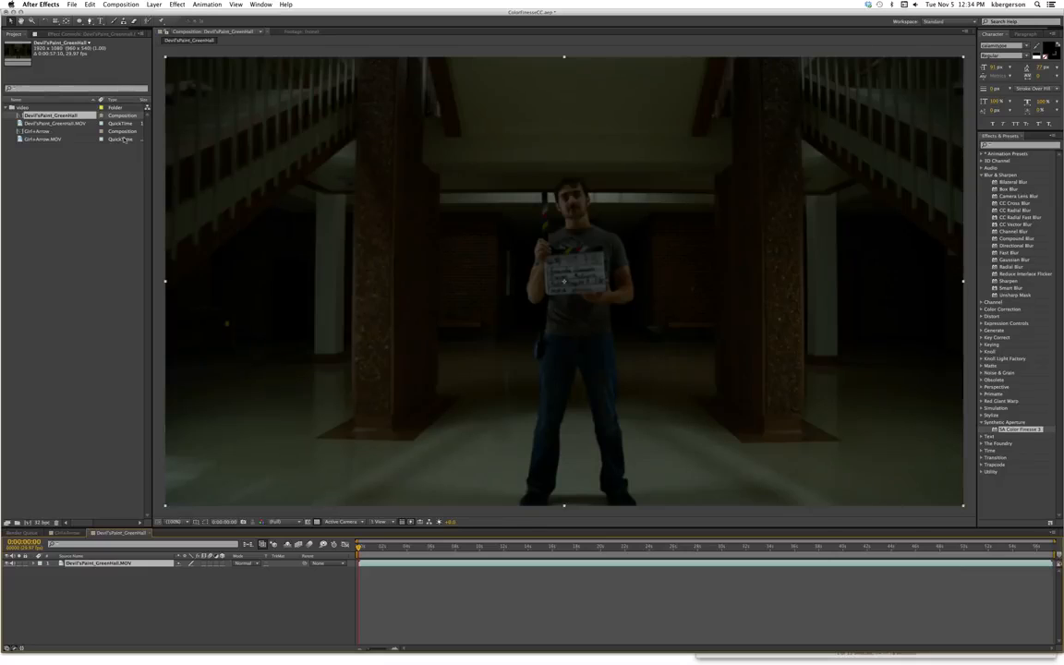
- Apply SA Color Finesse 3 to the Devil'sPaint_GreenHall layer and open its full interface with the Combo scopes
{"action": "left_click_drag", "start_coordinate": [994, 430], "coordinate": [860, 566]}
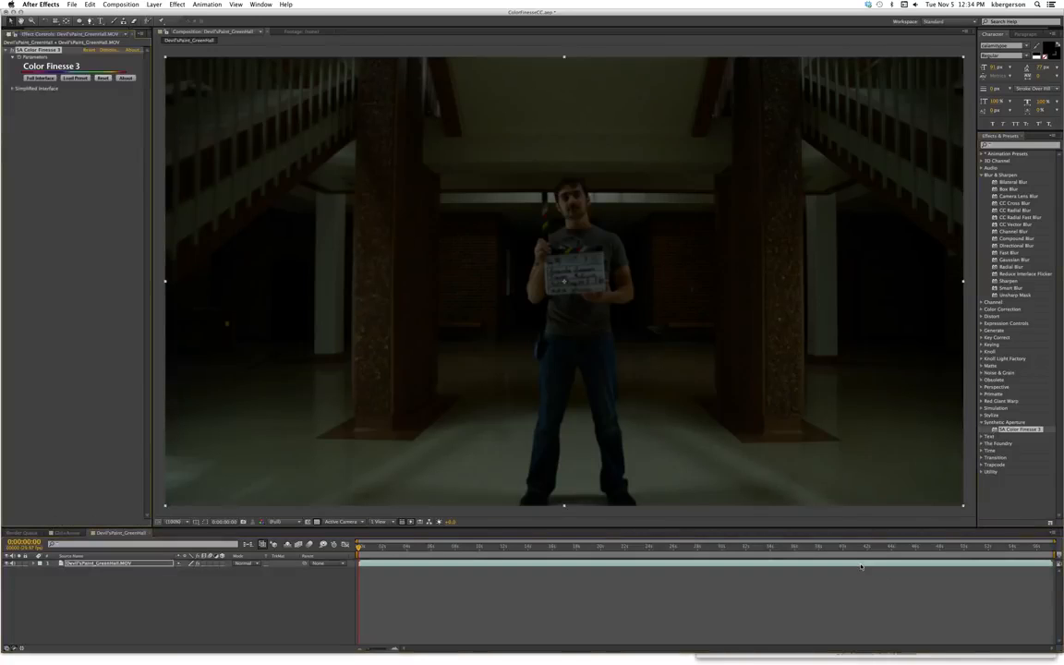
{"action": "left_click", "coordinate": [39, 78]}
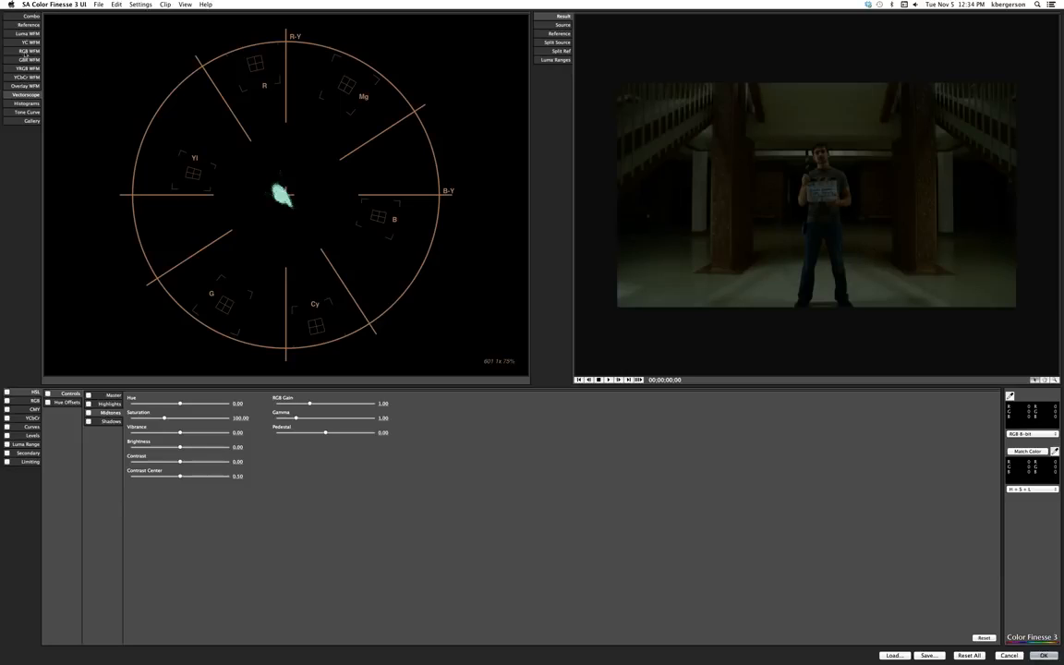
{"action": "left_click", "coordinate": [31, 16]}
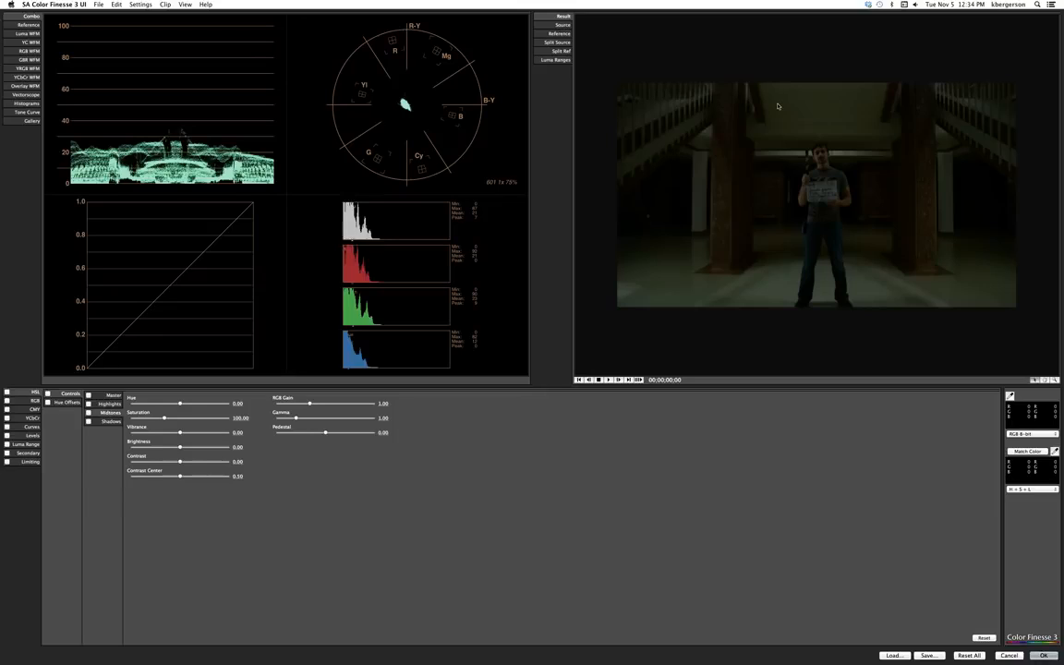
- Enable the RGB correction, sample the slate, and set Red Gain to 1.24, Green Gain to 1.17 and Blue Gain to 1.29
{"action": "left_click", "coordinate": [8, 400]}
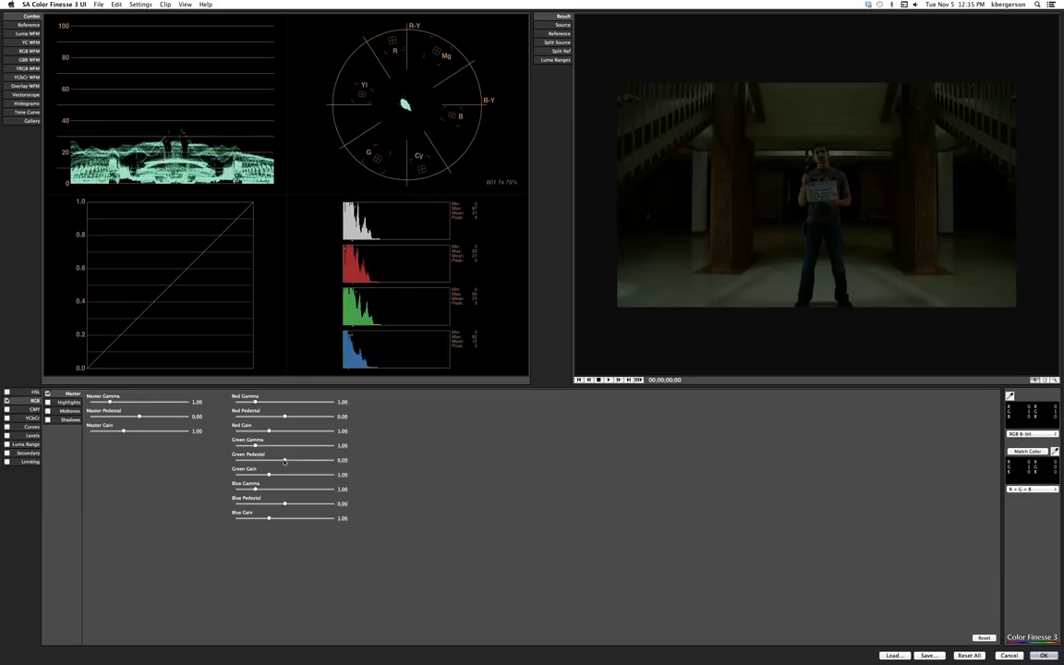
{"action": "left_click_drag", "start_coordinate": [284, 461], "coordinate": [284, 461]}
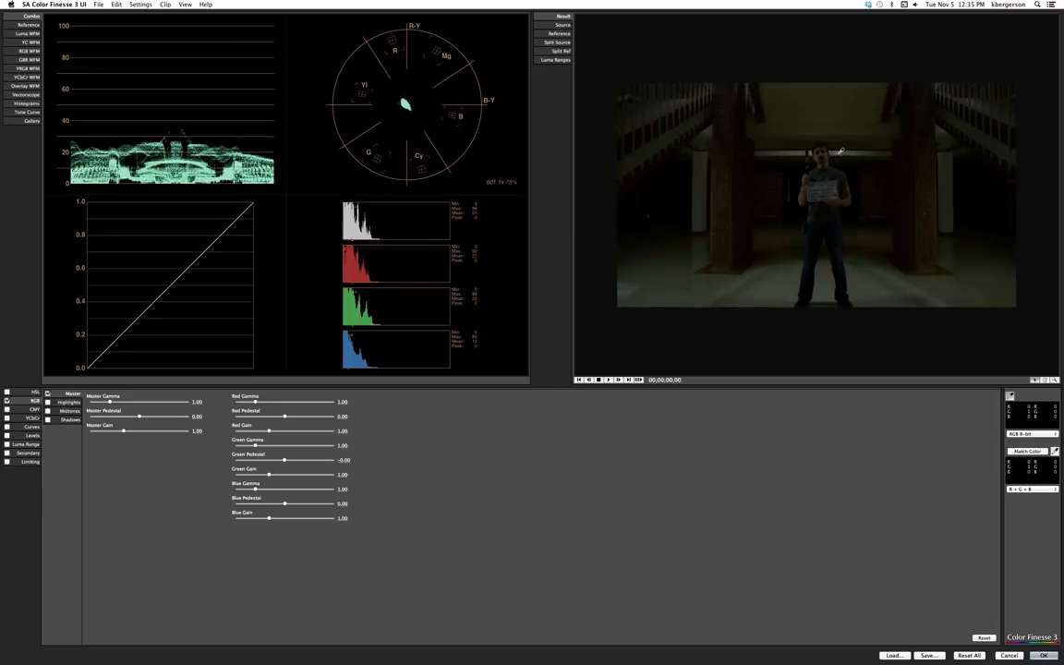
{"action": "left_click", "coordinate": [824, 190]}
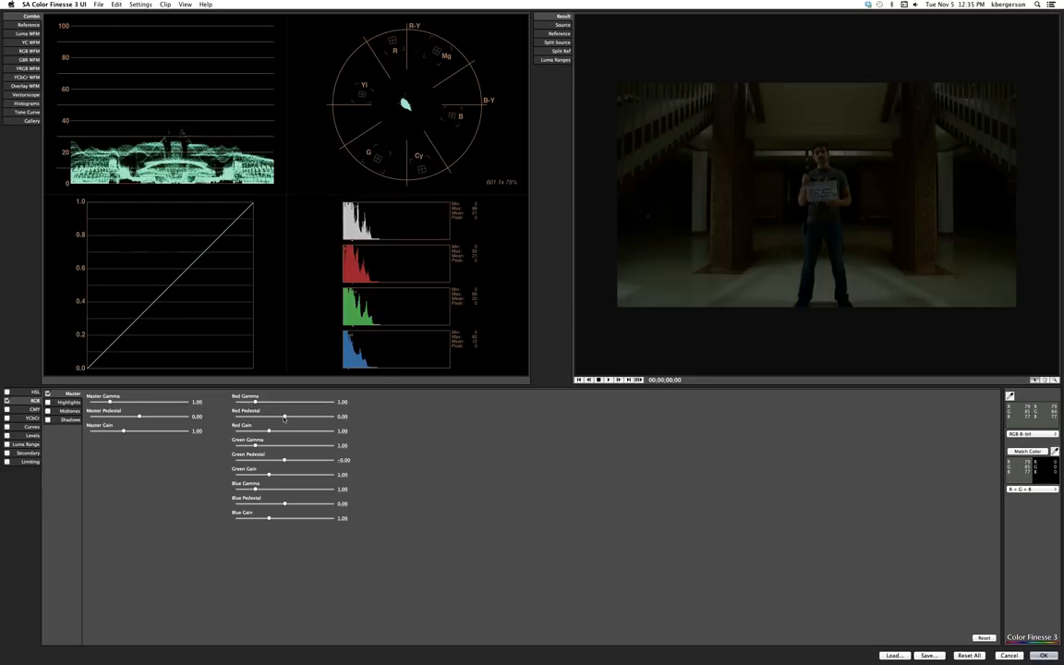
{"action": "left_click_drag", "start_coordinate": [284, 417], "coordinate": [276, 434]}
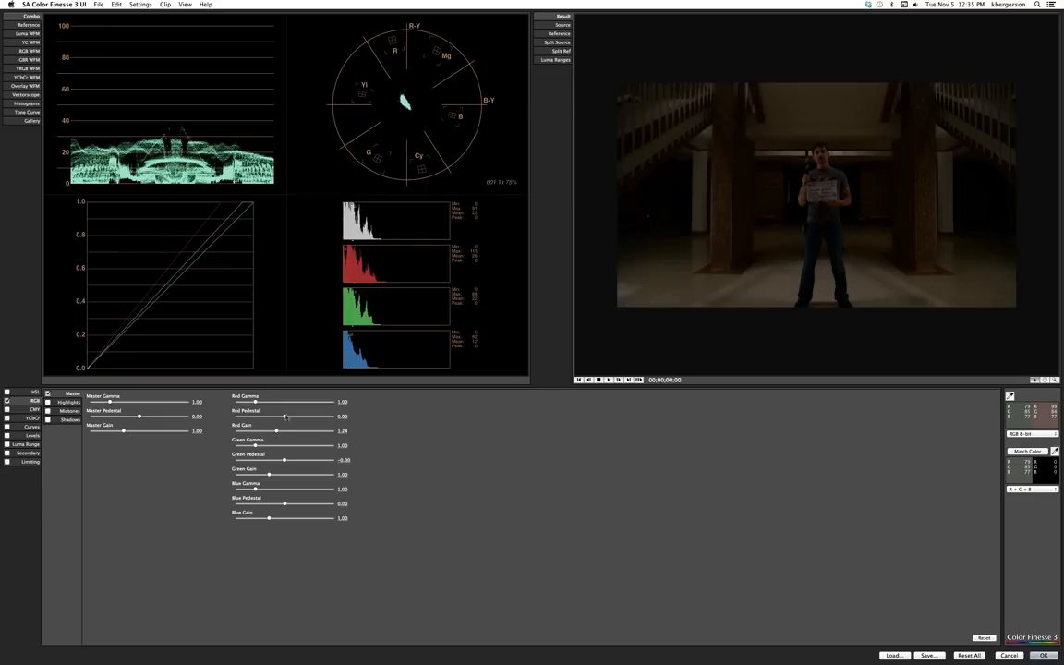
{"action": "left_click_drag", "start_coordinate": [269, 475], "coordinate": [275, 478]}
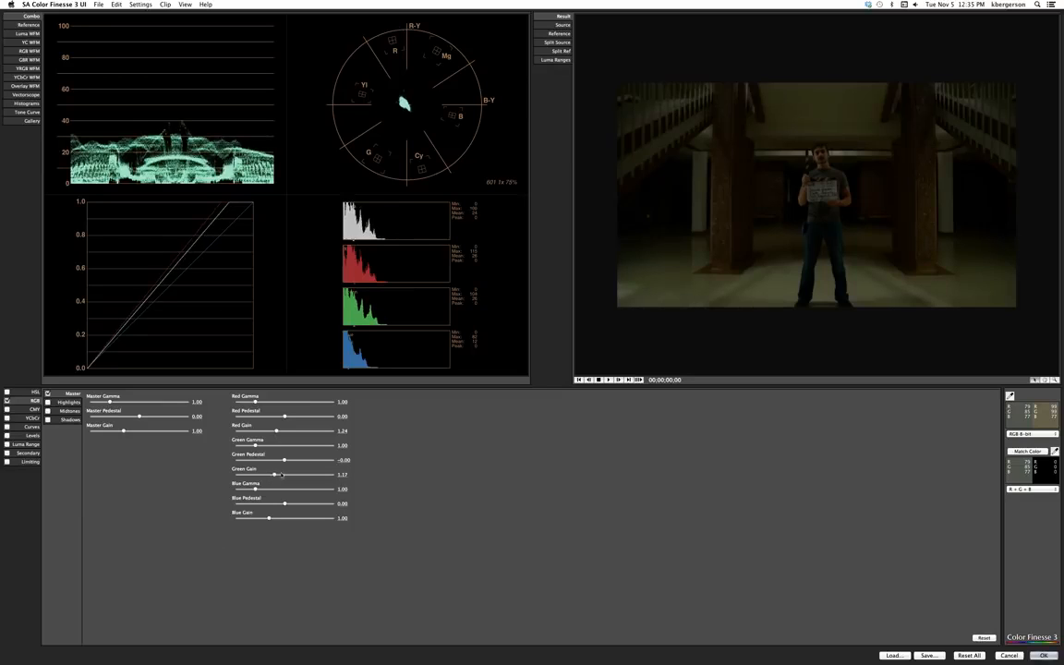
{"action": "left_click_drag", "start_coordinate": [269, 518], "coordinate": [279, 521]}
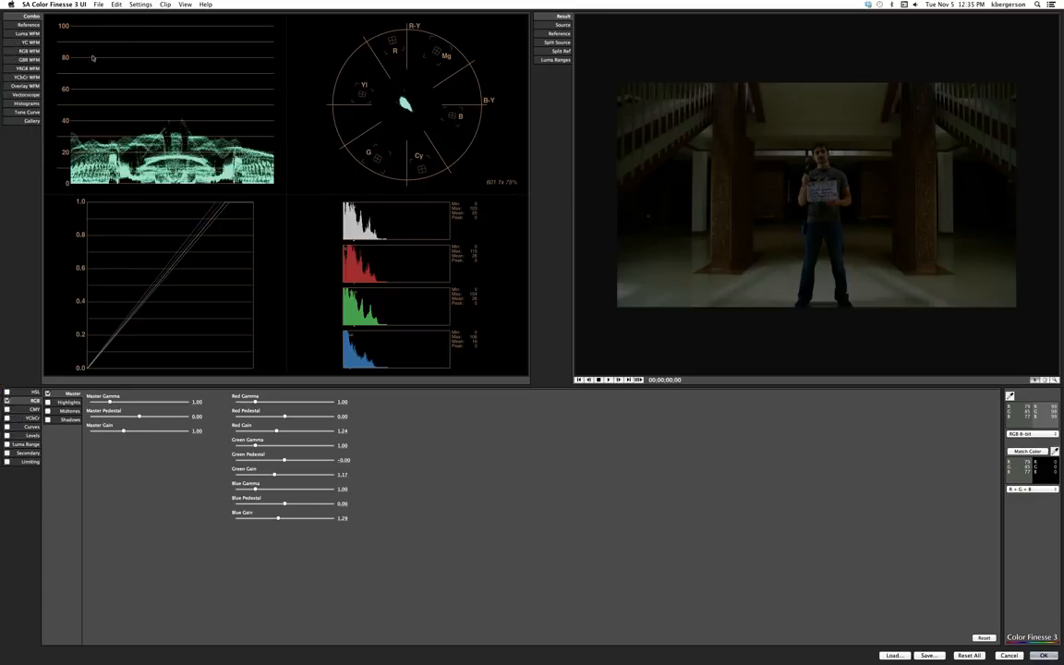
- Check the RGB waveform of the hall clip, return to the Combo scopes and enable the Curves correction
{"action": "left_click", "coordinate": [32, 51]}
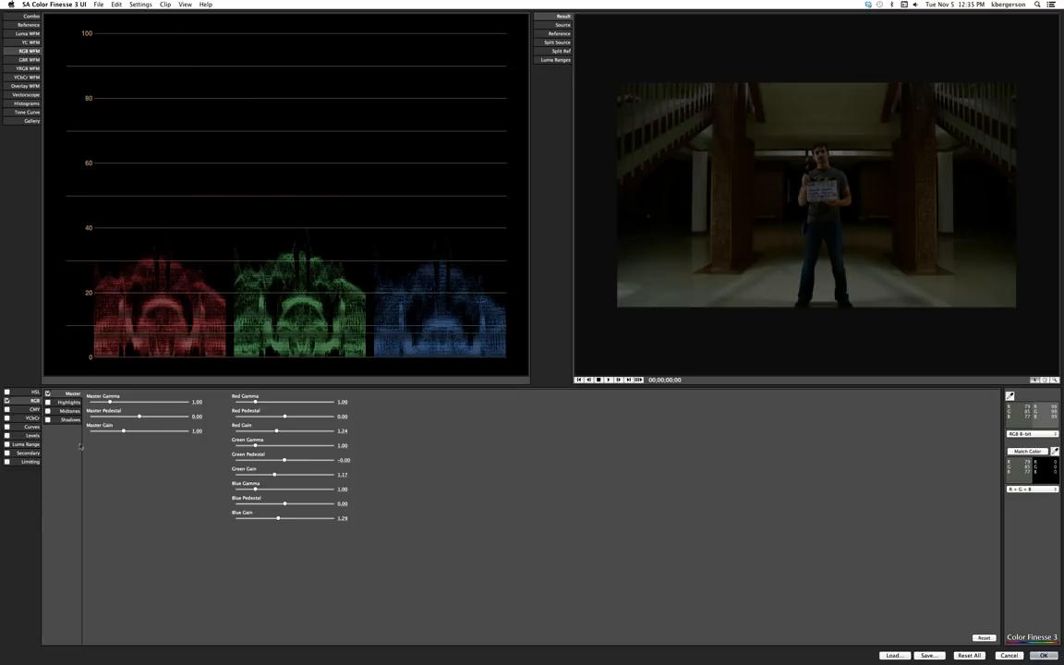
{"action": "left_click", "coordinate": [7, 401]}
{"action": "left_click", "coordinate": [23, 16]}
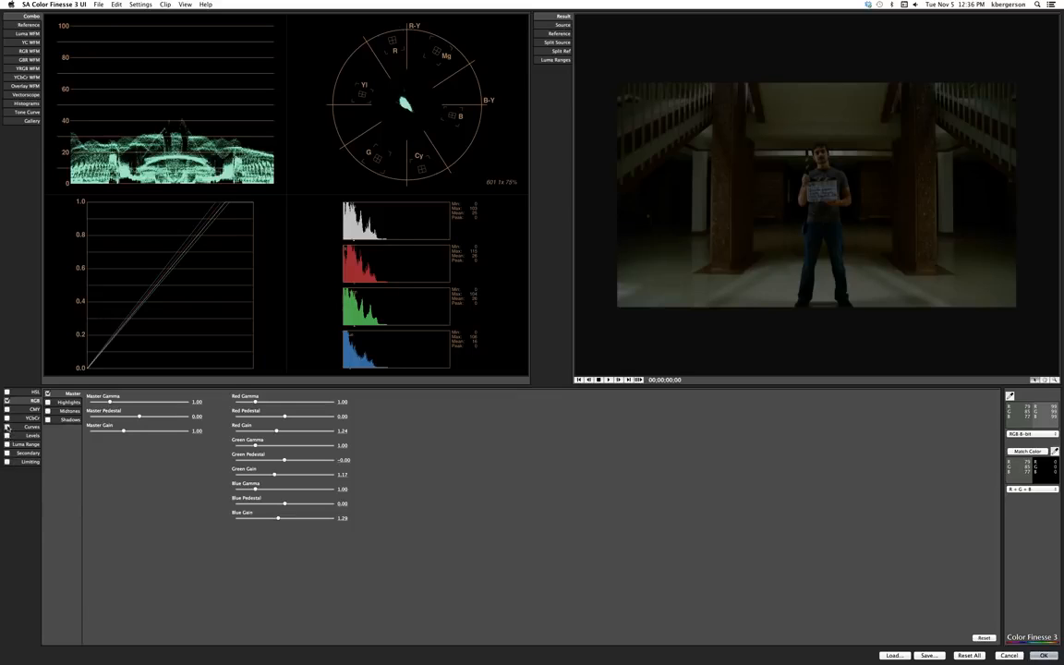
{"action": "left_click", "coordinate": [8, 427]}
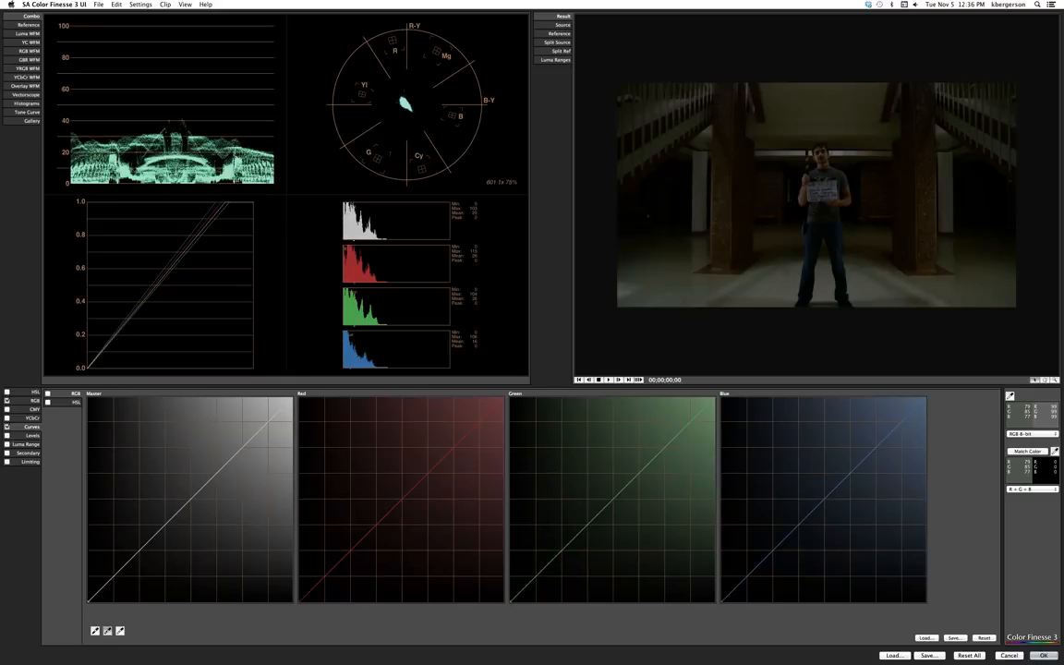
- Neutralize the clip's grey tones in Curves by sampling the pale column beside the brick pillar, and check the RGB waveform through the footage to 00;00;24;03
{"action": "left_click", "coordinate": [698, 184]}
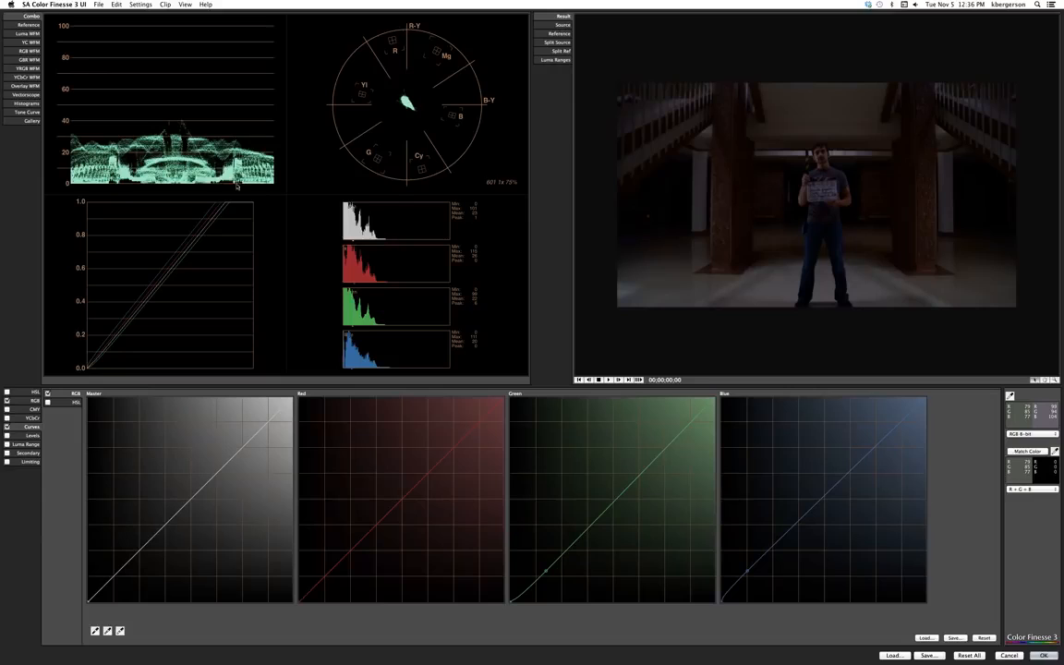
{"action": "left_click", "coordinate": [28, 51]}
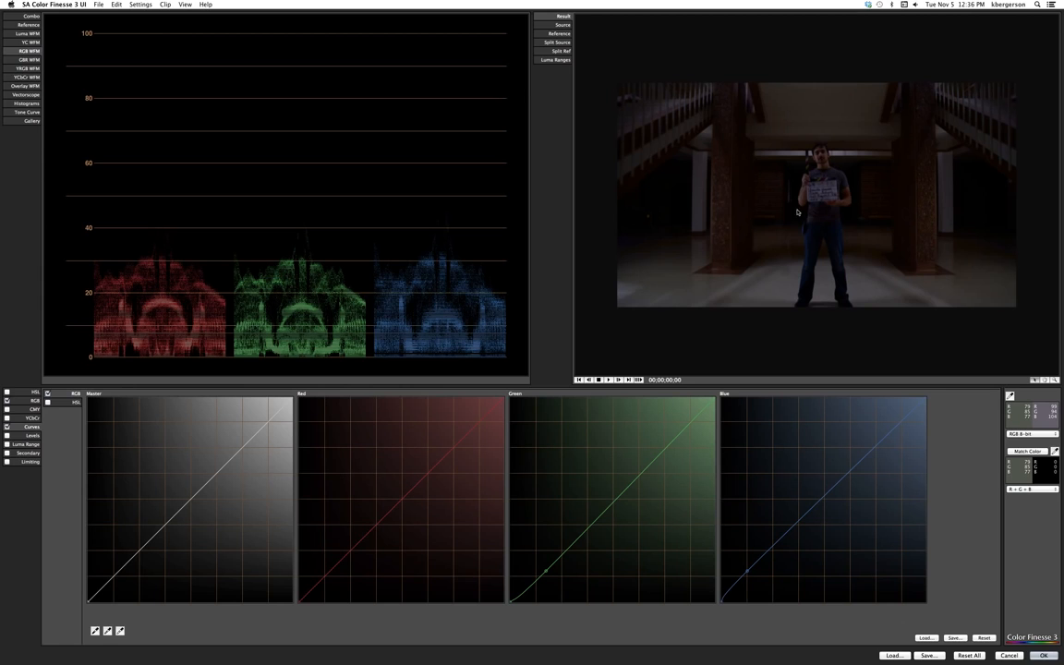
{"action": "left_click_drag", "start_coordinate": [828, 215], "coordinate": [975, 224]}
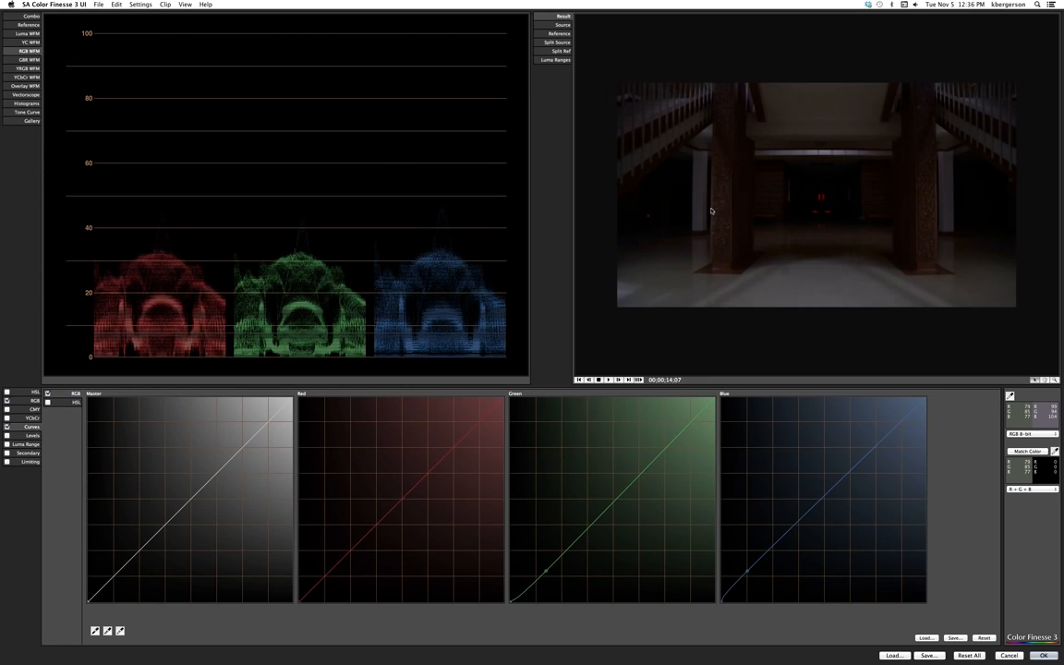
{"action": "left_click_drag", "start_coordinate": [879, 218], "coordinate": [834, 220]}
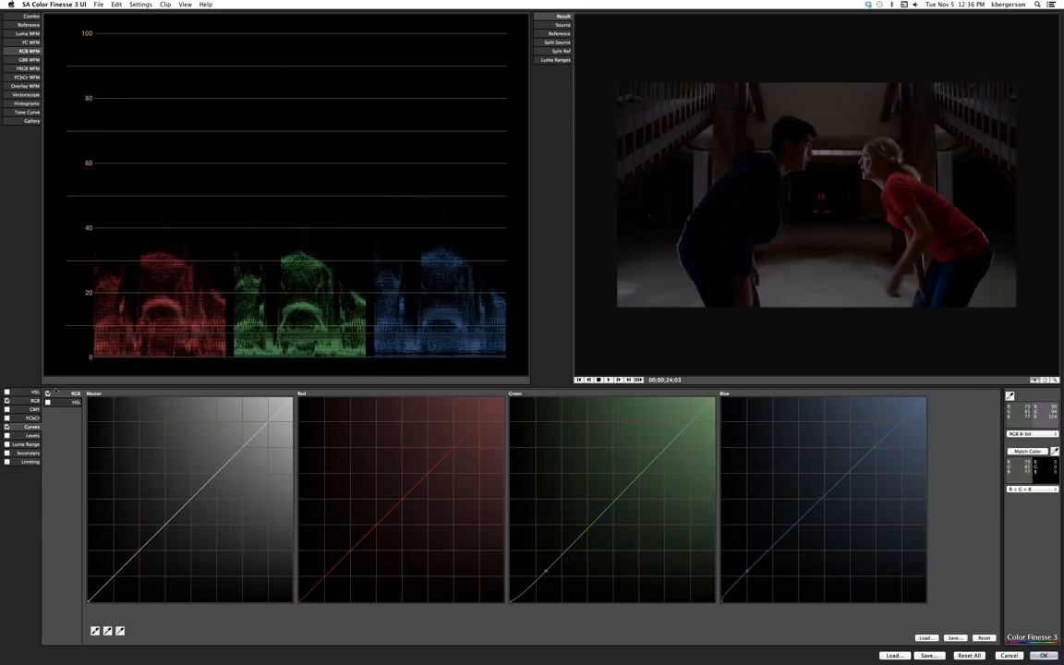
- Enable the HSL correction and set the Saturation of both the Highlights and the Shadows to 0
{"action": "left_click", "coordinate": [8, 394]}
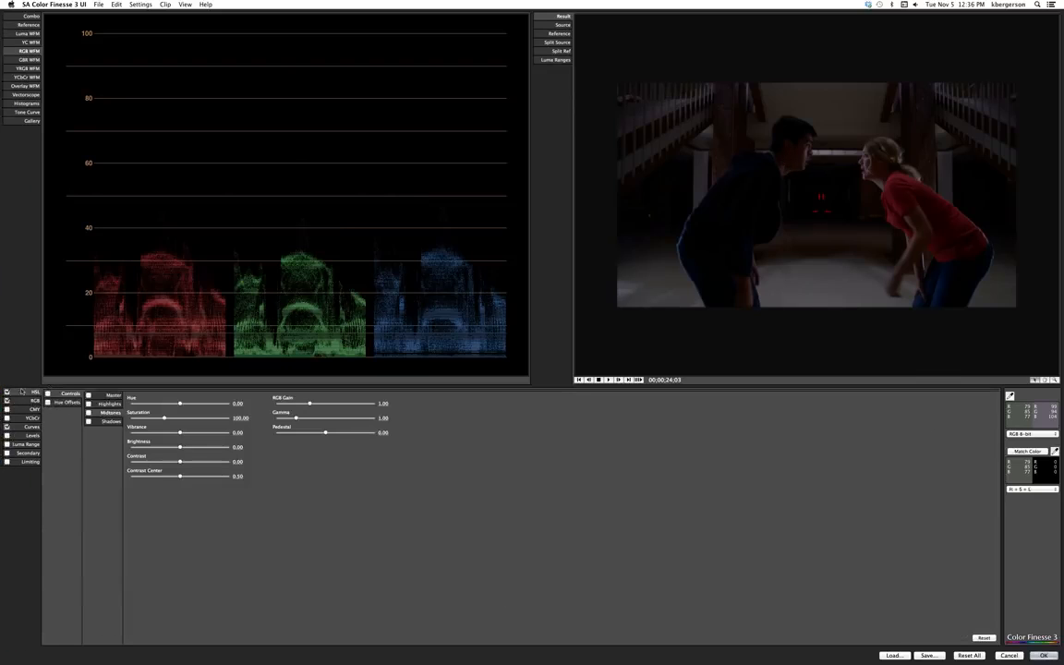
{"action": "left_click", "coordinate": [89, 404]}
{"action": "left_click_drag", "start_coordinate": [163, 418], "coordinate": [160, 420]}
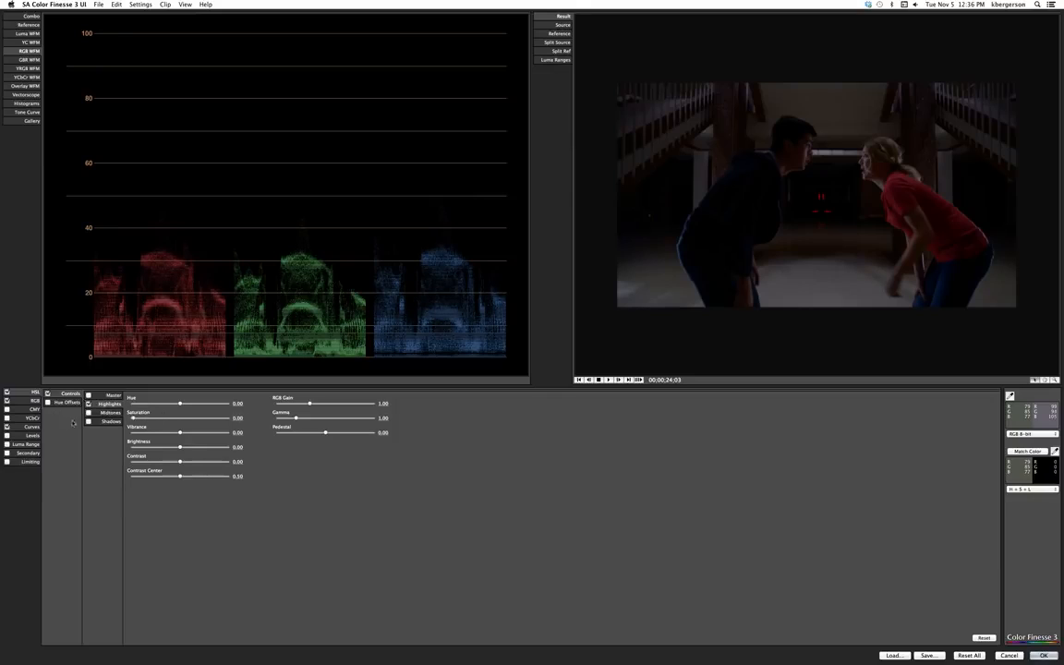
{"action": "left_click", "coordinate": [88, 421]}
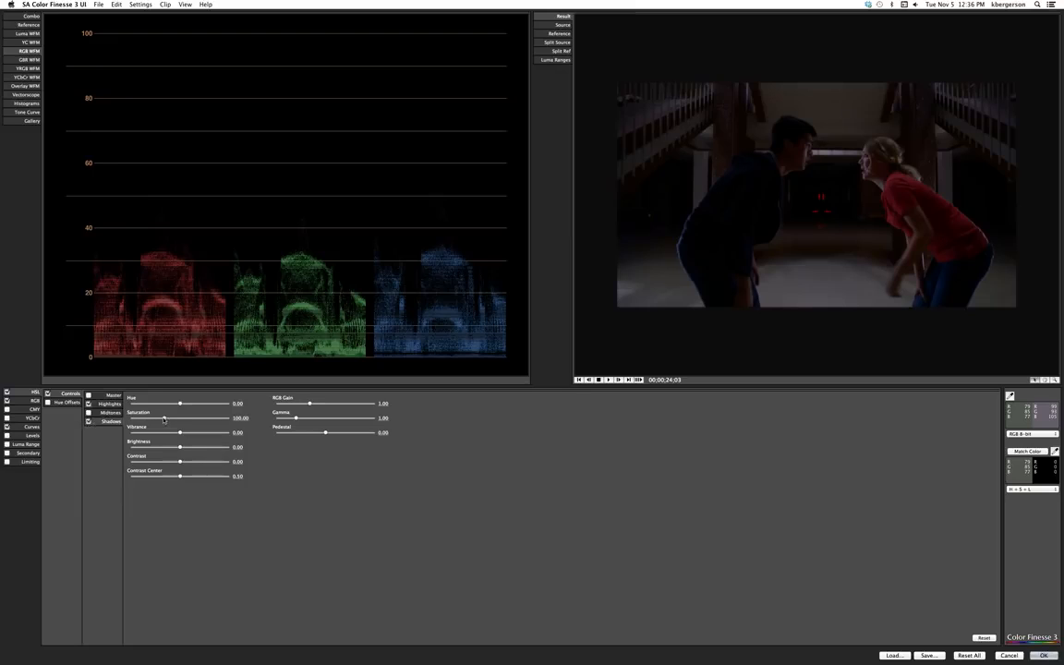
{"action": "left_click_drag", "start_coordinate": [164, 418], "coordinate": [129, 420]}
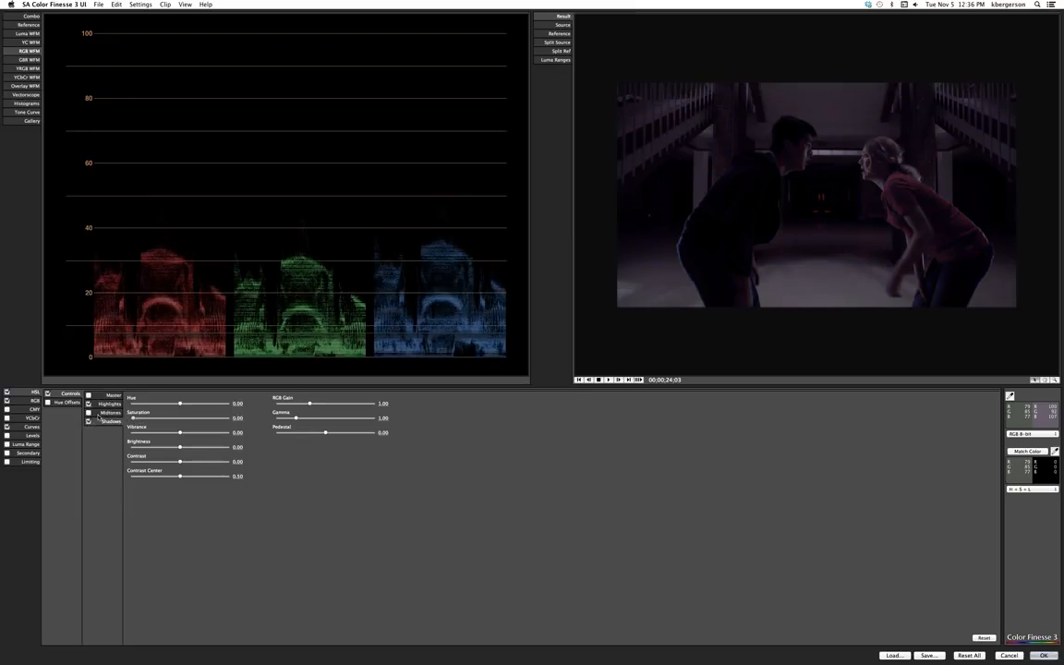
- Set the Saturation of the HSL Midtones to 225.33
{"action": "left_click", "coordinate": [88, 411]}
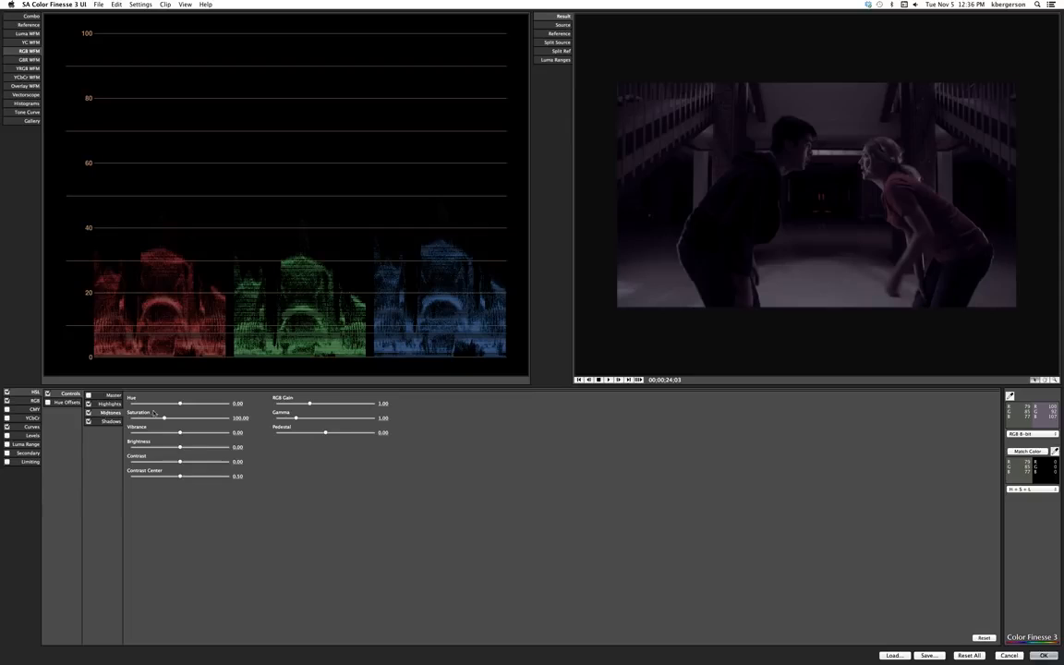
{"action": "left_click_drag", "start_coordinate": [165, 420], "coordinate": [200, 427]}
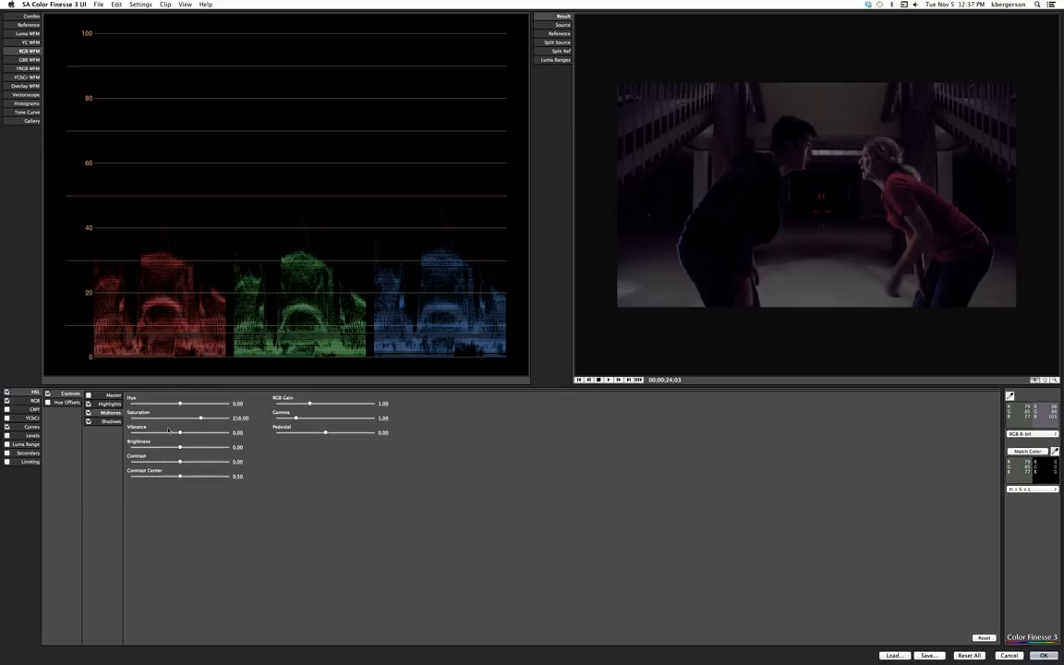
{"action": "left_click_drag", "start_coordinate": [200, 420], "coordinate": [204, 419]}
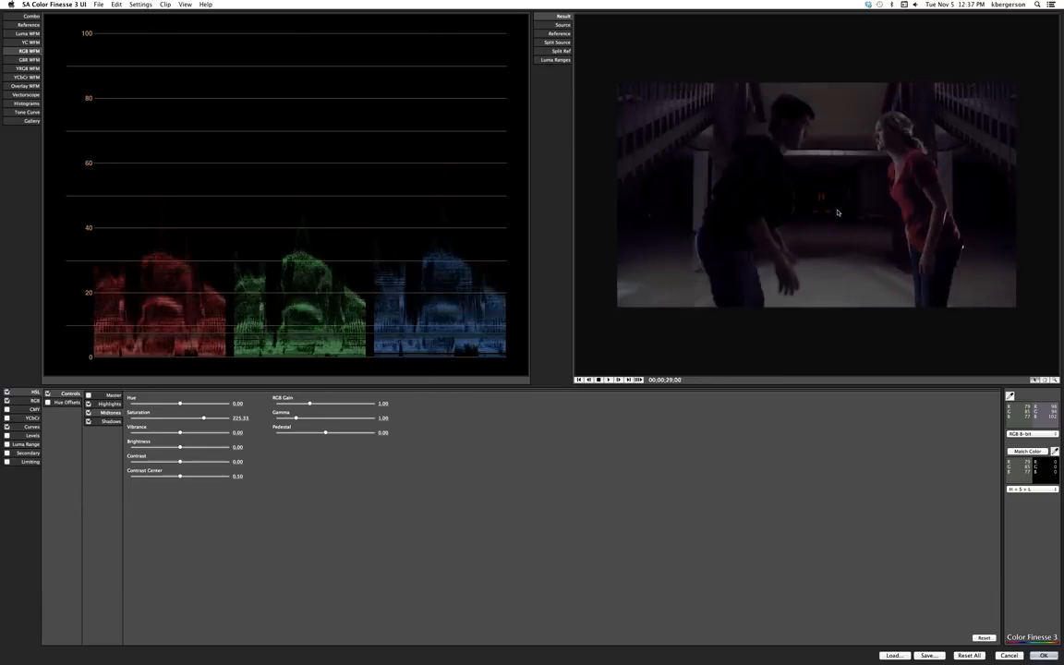
- Play back the corrected hallway footage, and apply the Color Finesse 3 correction to the Devil'sPaint_GreenHall layer
{"action": "left_click", "coordinate": [598, 379]}
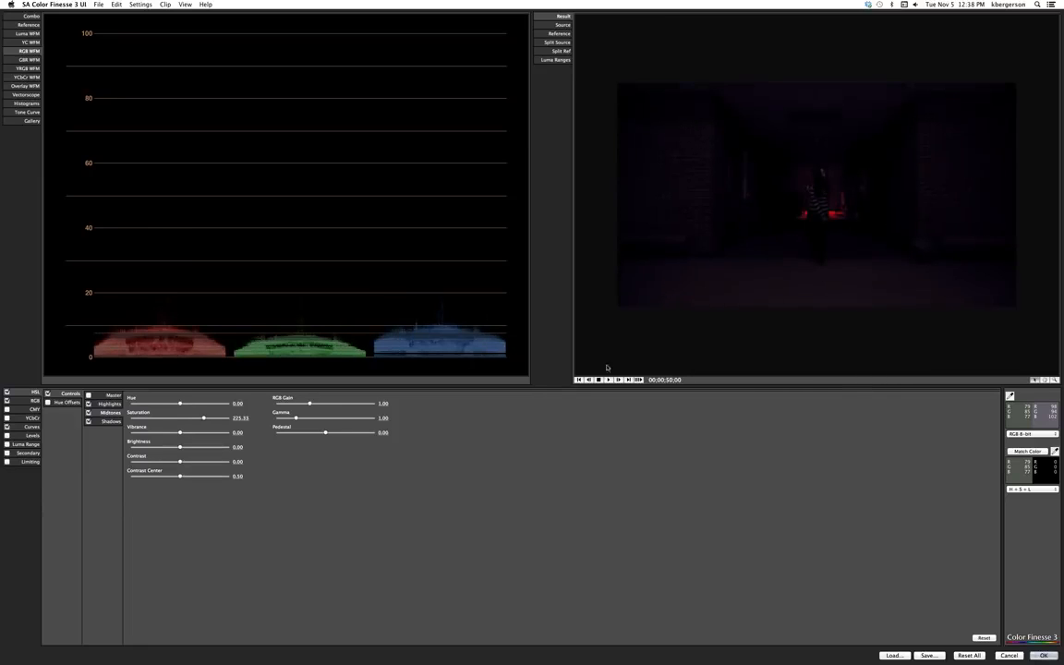
{"action": "left_click", "coordinate": [609, 380]}
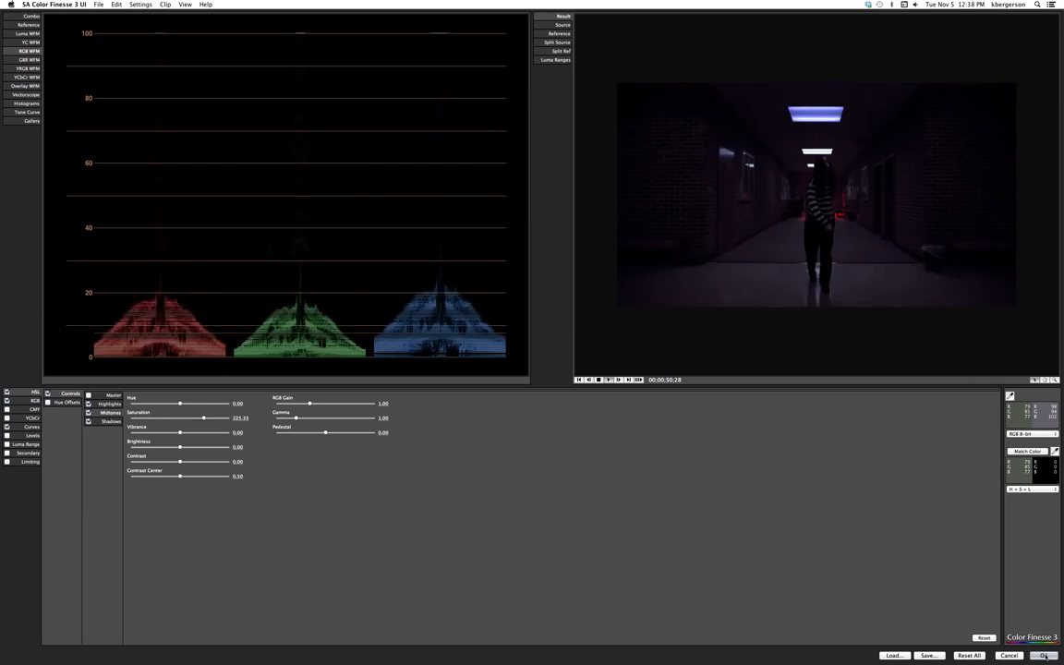
{"action": "left_click", "coordinate": [1043, 654]}
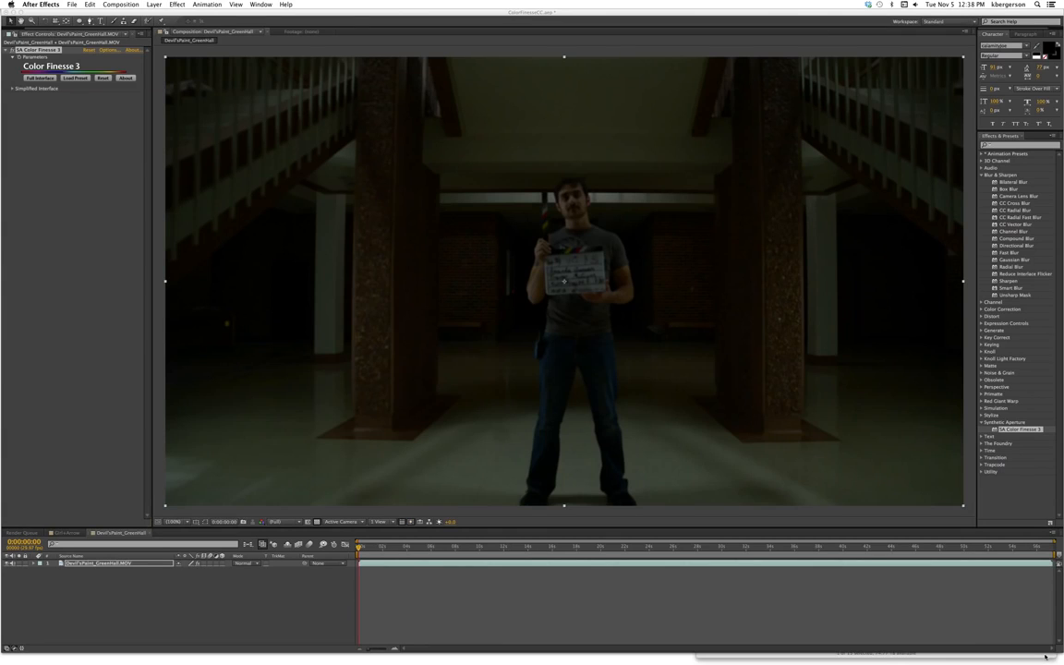